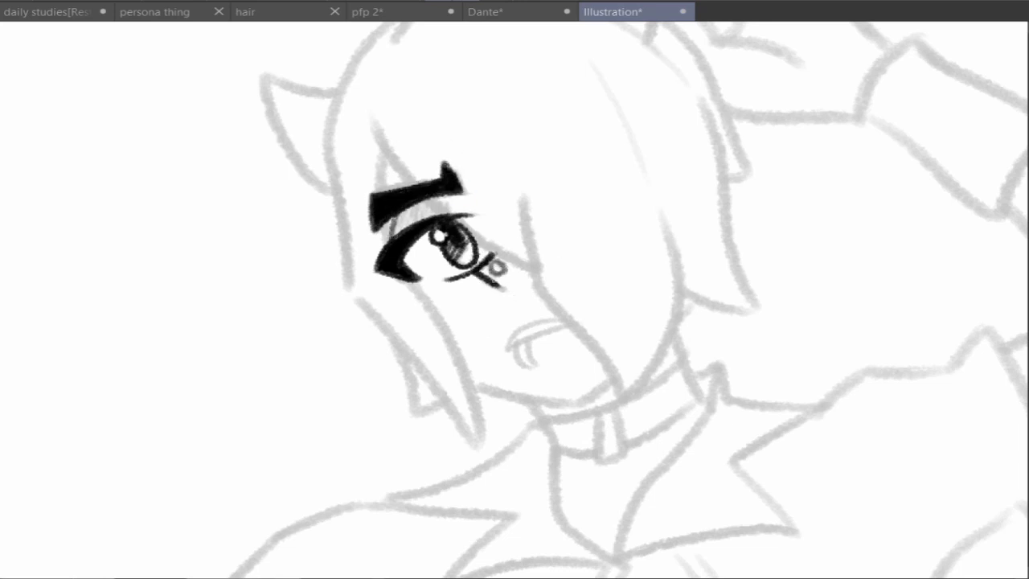
Ink the bangs crossing the eye, the mouth and the hair edges framing the face over the grey sketch
scroll(886, 230, down, 3)
scroll(887, 230, up, 3)
drag(374, 121, 550, 272)
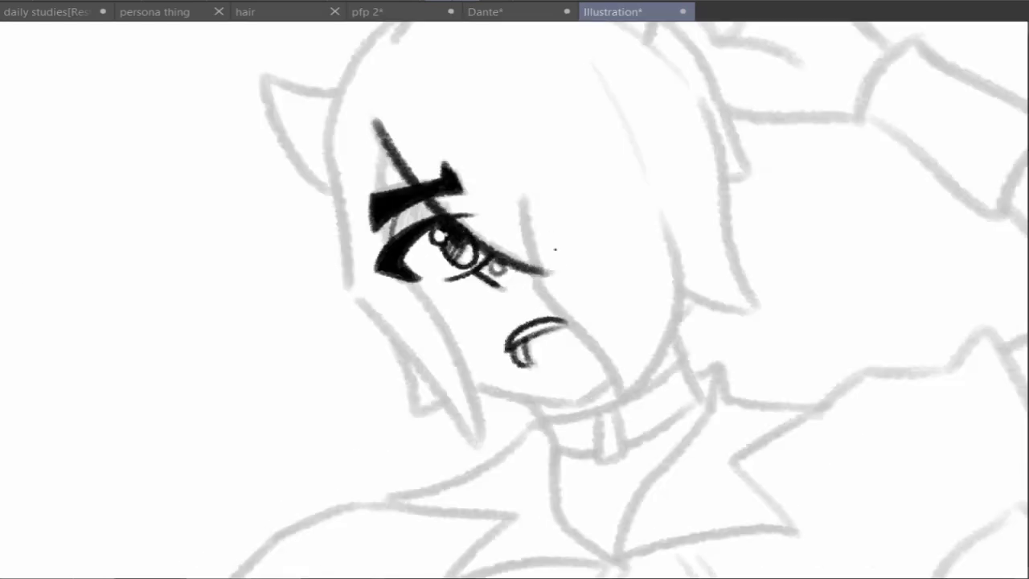
drag(521, 195, 550, 272)
drag(542, 287, 664, 205)
drag(876, 367, 891, 390)
mouse_move(414, 306)
mouse_down()
mouse_move(493, 446)
mouse_move(489, 470)
mouse_up()
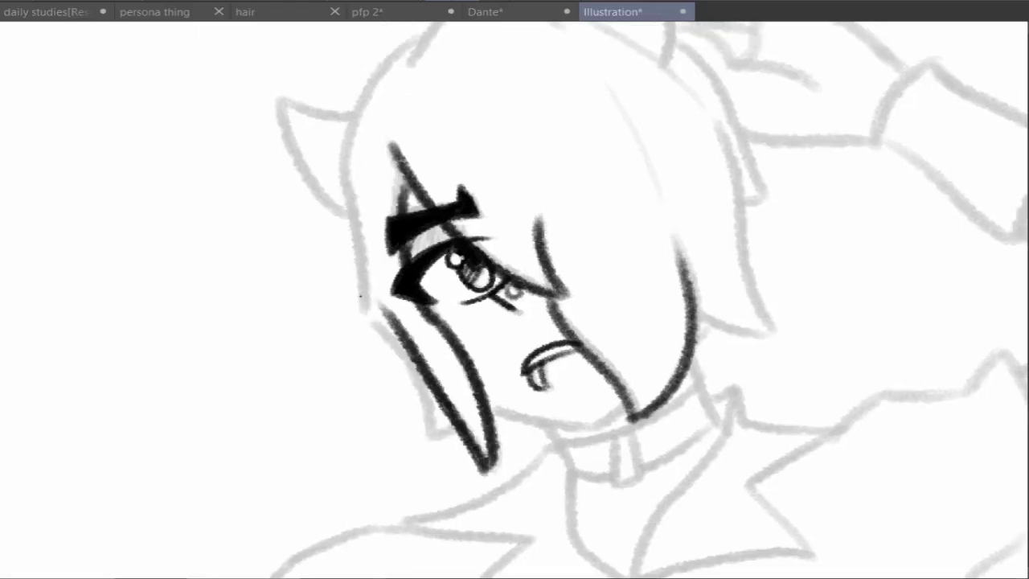
Ink the crown of the hair, the left horn, the small lock behind the cheek, the jaw and the flick at the nape
mouse_move(344, 161)
mouse_down()
mouse_move(482, 466)
mouse_move(410, 58)
mouse_up()
mouse_move(756, 113)
mouse_down()
mouse_move(759, 168)
mouse_move(803, 178)
mouse_up()
drag(398, 140, 593, 136)
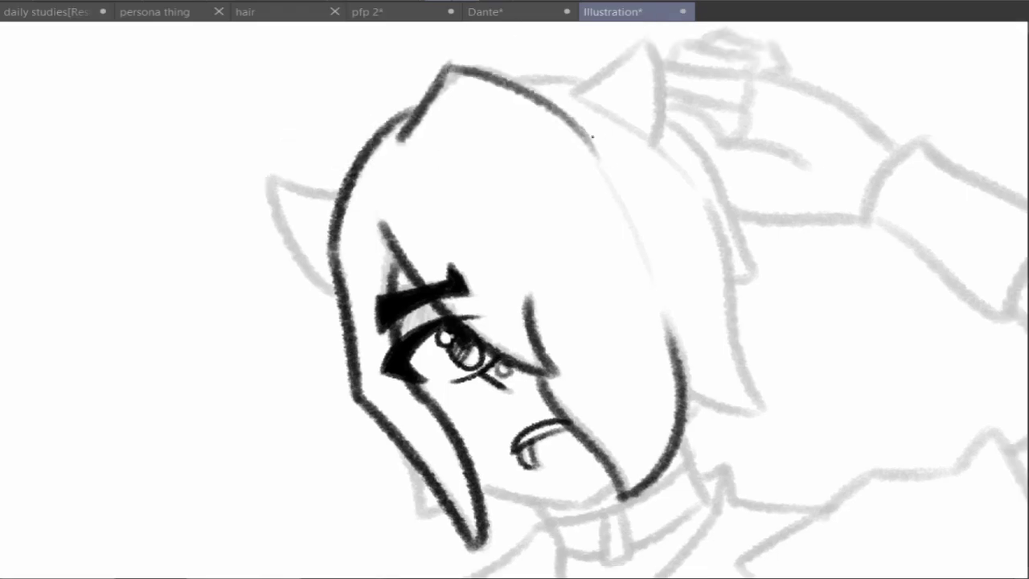
drag(655, 238, 655, 172)
drag(344, 127, 326, 215)
drag(394, 398, 446, 487)
drag(588, 427, 466, 455)
drag(699, 277, 760, 369)
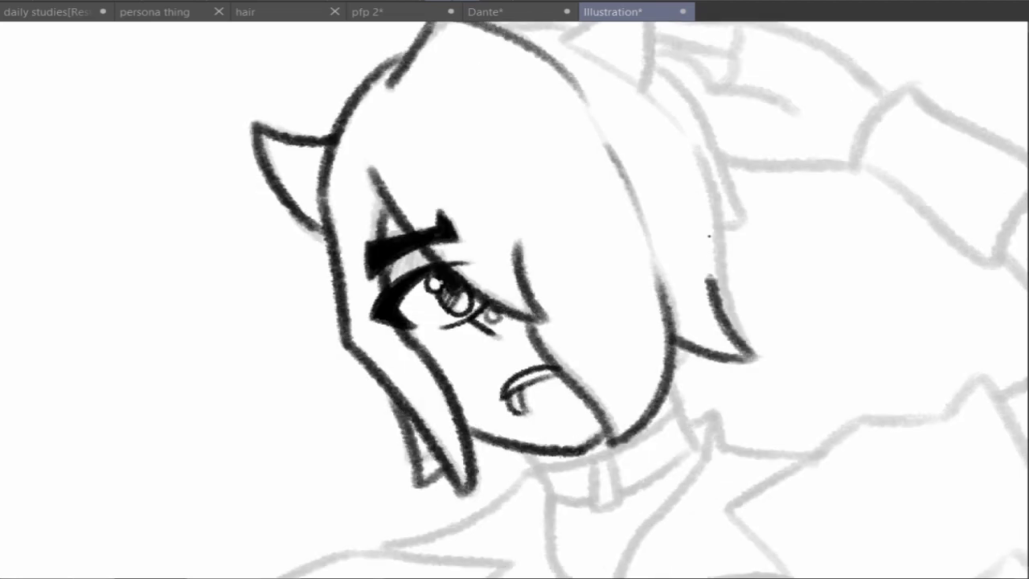
Ink the right horn and the spiky back hair beside the raised hand, undoing the last stray stroke
mouse_move(655, 70)
mouse_down()
mouse_move(655, 171)
mouse_move(605, 37)
mouse_up()
drag(563, 322, 500, 298)
mouse_move(602, 129)
mouse_down()
mouse_move(665, 220)
mouse_move(689, 293)
mouse_up()
key(ctrl+z)
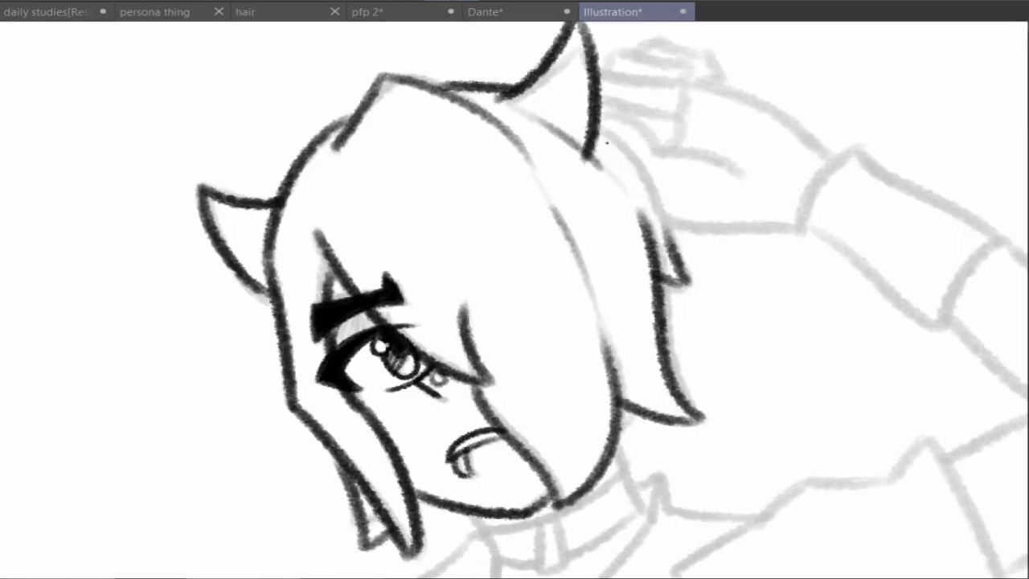
Ink the neck, the choker with its central strap and the beaded cross necklace
drag(562, 402, 586, 306)
drag(639, 342, 669, 419)
drag(495, 412, 524, 468)
drag(642, 347, 664, 412)
drag(504, 420, 650, 376)
drag(521, 466, 664, 416)
drag(562, 522, 529, 409)
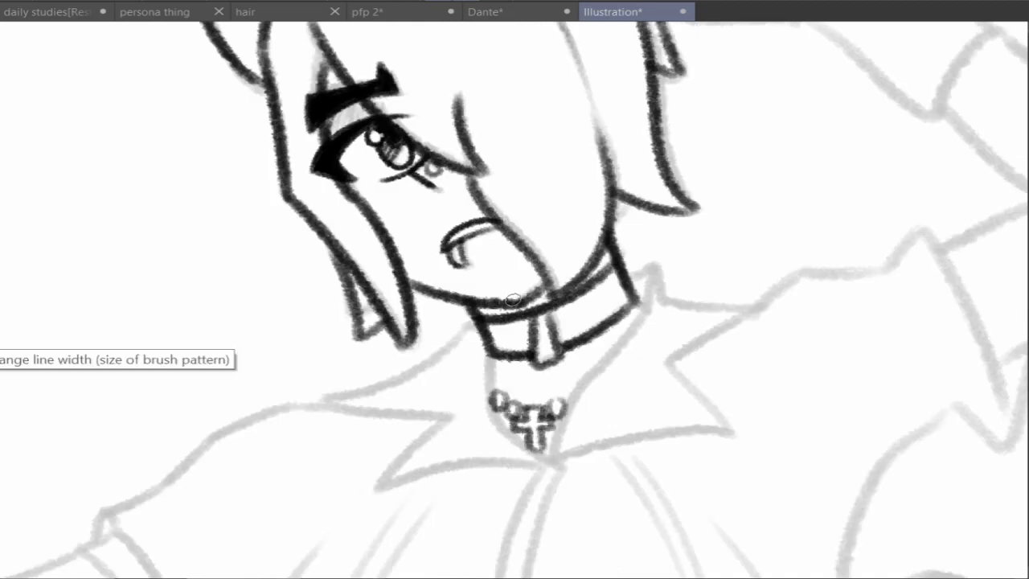
Ink the V-shaped neckline and both pointed lapels of the collar
mouse_move(514, 322)
mouse_down()
mouse_move(529, 312)
mouse_move(575, 458)
mouse_up()
mouse_move(575, 458)
mouse_down()
mouse_move(668, 277)
mouse_move(770, 304)
mouse_move(681, 354)
mouse_up()
drag(682, 354, 748, 420)
drag(747, 419, 581, 447)
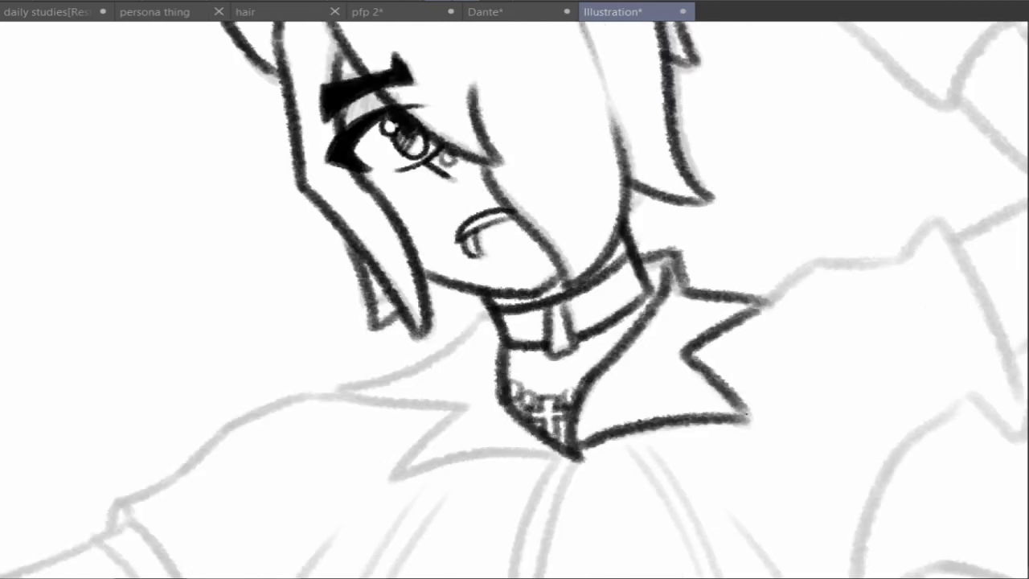
drag(563, 338, 617, 310)
drag(383, 363, 585, 428)
Ink the shoulder and sleeve edge above the resting arm
mouse_move(985, 301)
mouse_down()
mouse_move(905, 214)
mouse_move(969, 42)
mouse_up()
mouse_move(288, 249)
mouse_down()
mouse_move(286, 273)
mouse_move(438, 175)
mouse_up()
drag(291, 265, 354, 370)
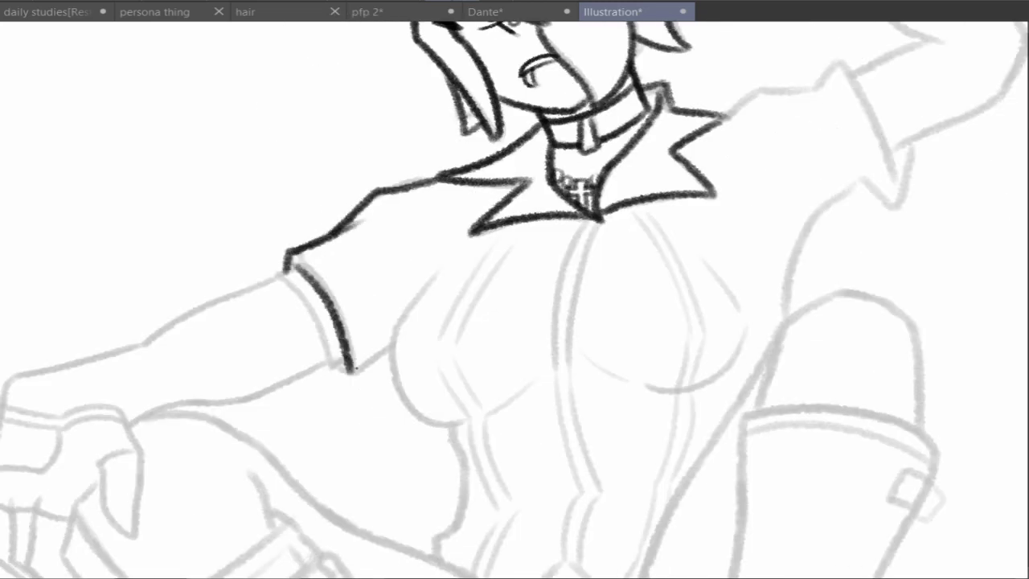
Ink the shoulder, sleeve opening, bent elbow and jacket side of the raised arm
drag(820, 91, 759, 132)
drag(710, 217, 842, 104)
drag(836, 242, 724, 366)
drag(852, 185, 850, 251)
mouse_move(850, 251)
mouse_down()
mouse_move(811, 292)
mouse_move(799, 347)
mouse_up()
mouse_move(770, 72)
mouse_down()
mouse_move(905, 185)
mouse_move(779, 283)
mouse_up()
drag(723, 241, 791, 318)
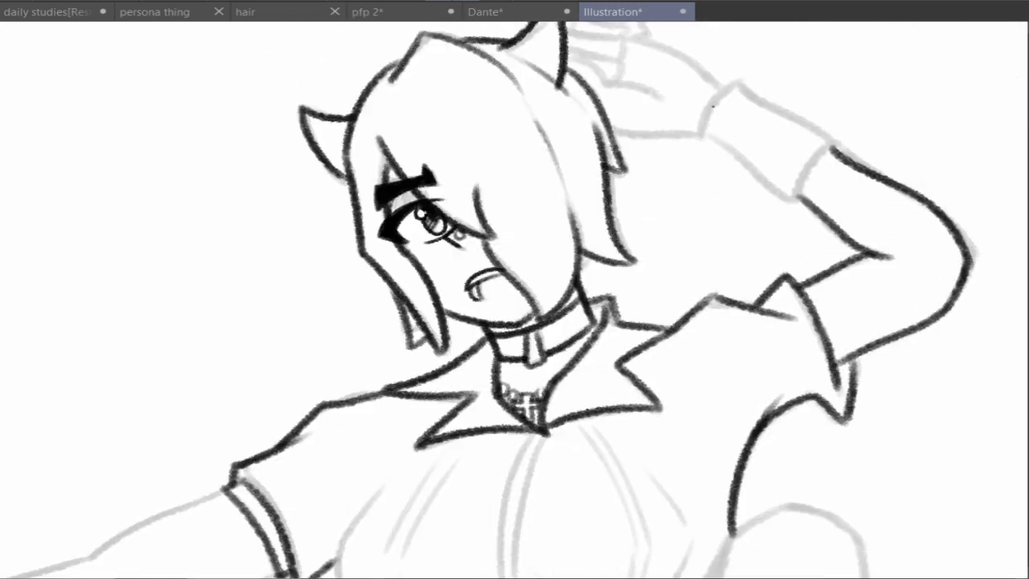
Ink the wrist cuff, the palm and the fingers of the raised hand behind the head
drag(699, 138, 822, 142)
mouse_move(684, 111)
mouse_down()
mouse_move(718, 139)
mouse_move(642, 108)
mouse_up()
drag(613, 72, 656, 79)
drag(614, 83, 656, 91)
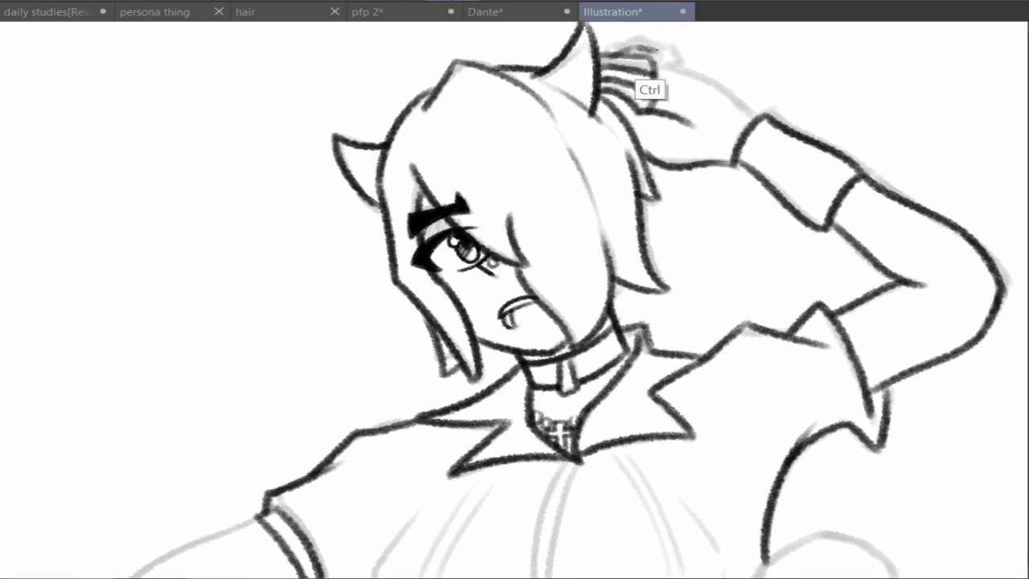
drag(748, 114, 635, 48)
Ink the drooping fingers of the hand resting on the knee
drag(880, 442, 877, 295)
drag(724, 402, 930, 126)
drag(185, 298, 241, 425)
drag(215, 329, 249, 418)
drag(259, 280, 193, 354)
drag(135, 314, 193, 391)
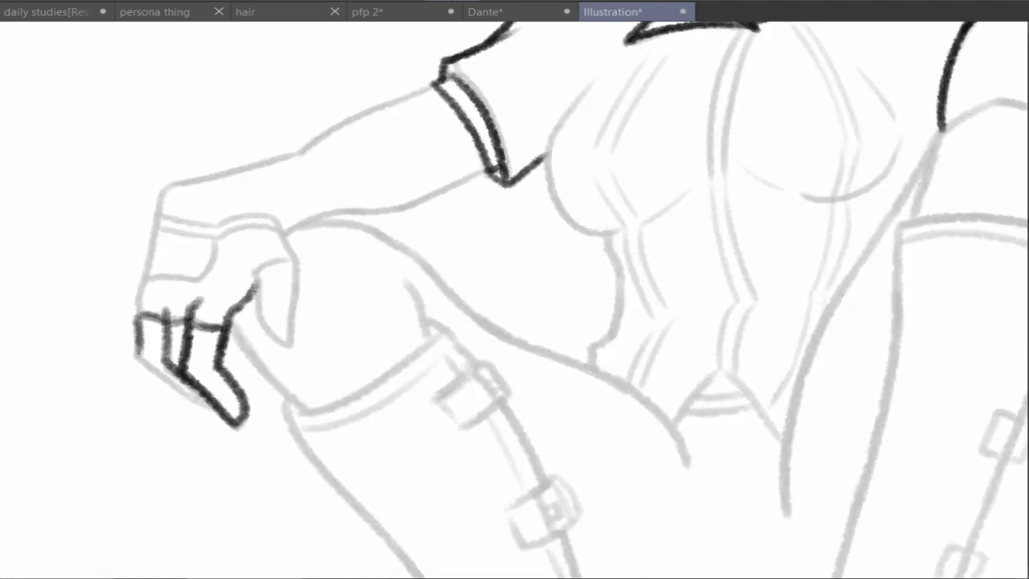
drag(137, 357, 211, 406)
Ink the thumb, glove edges and forearm of the resting arm, undoing the last stray stroke
mouse_move(139, 304)
mouse_down()
mouse_move(161, 187)
mouse_move(302, 153)
mouse_up()
drag(256, 267, 290, 345)
drag(141, 282, 210, 241)
drag(158, 217, 209, 225)
drag(213, 235, 283, 230)
drag(301, 153, 440, 83)
key(ctrl+z)
Ink both thigh contours and the rounded top of the right knee
mouse_move(285, 225)
mouse_down()
mouse_move(485, 170)
mouse_move(595, 368)
mouse_move(685, 460)
mouse_up()
mouse_move(514, 321)
mouse_down()
mouse_move(515, 265)
mouse_move(273, 282)
mouse_up()
drag(690, 99, 540, 467)
drag(562, 281, 534, 325)
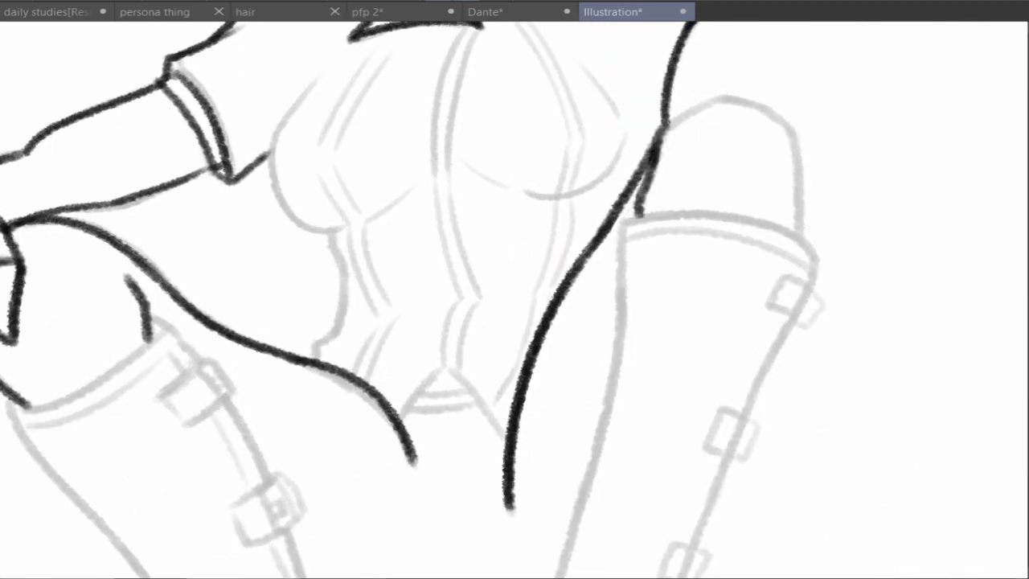
drag(661, 120, 802, 234)
Ink the side of the waist and the chest contours of the torso, redoing the stroke under the left side
drag(514, 289, 615, 345)
drag(412, 398, 415, 415)
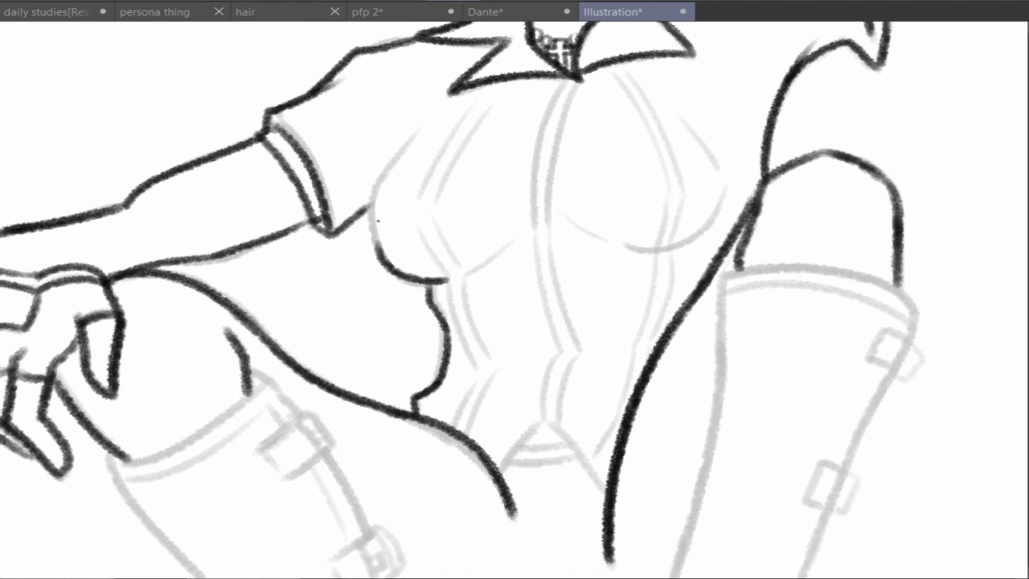
drag(376, 254, 409, 143)
drag(465, 273, 518, 223)
key(ctrl+z)
drag(685, 136, 627, 254)
drag(563, 214, 623, 246)
drag(466, 273, 517, 226)
drag(901, 163, 906, 236)
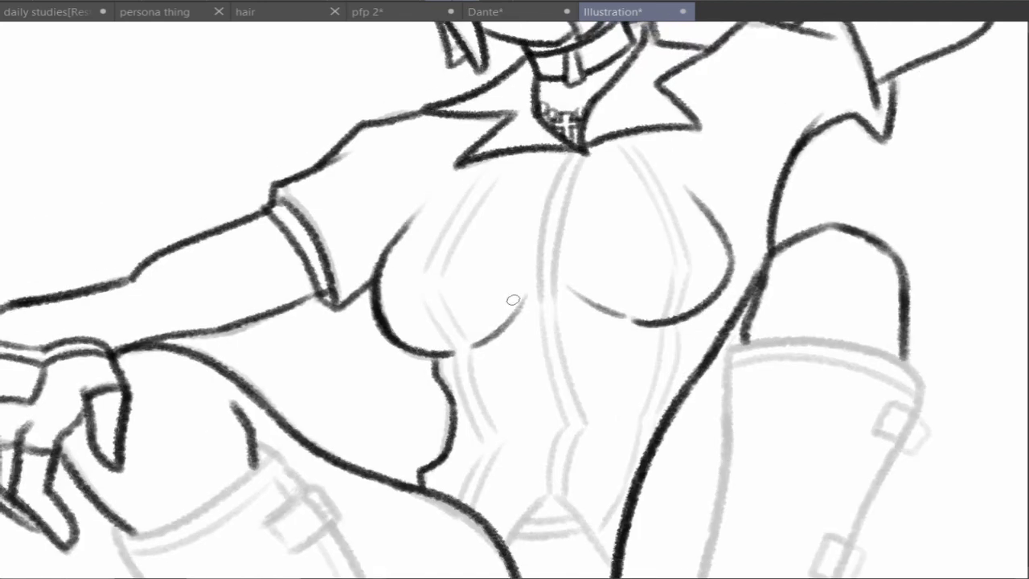
Ink the cuff, shaft and foot outline of the left boot
scroll(513, 300, down, 6)
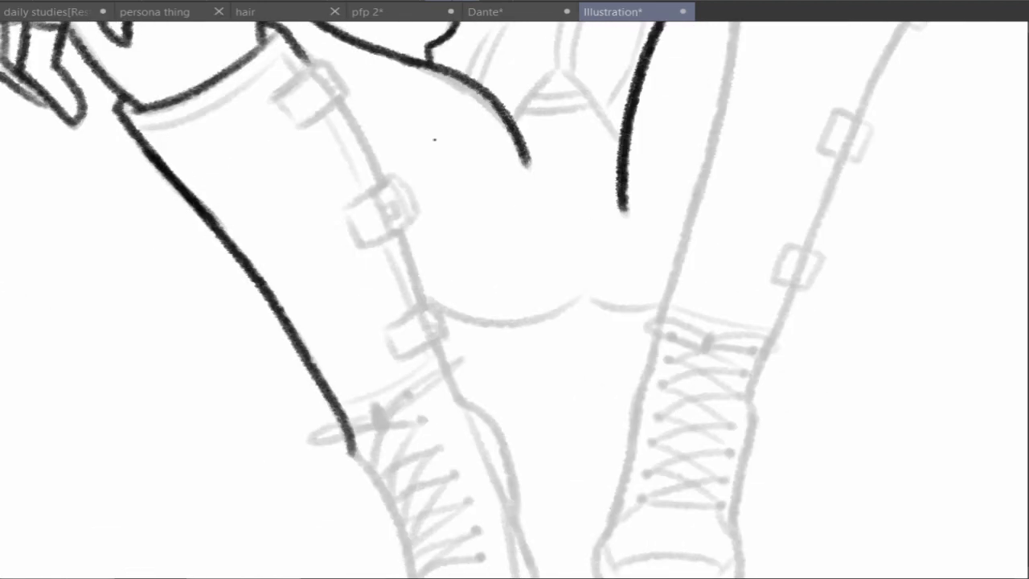
scroll(434, 139, down, 3)
mouse_move(322, 287)
mouse_down()
mouse_move(494, 459)
mouse_move(378, 435)
mouse_up()
drag(483, 345, 507, 451)
drag(451, 234, 483, 354)
scroll(482, 354, up, 3)
drag(400, 202, 465, 371)
drag(338, 76, 386, 157)
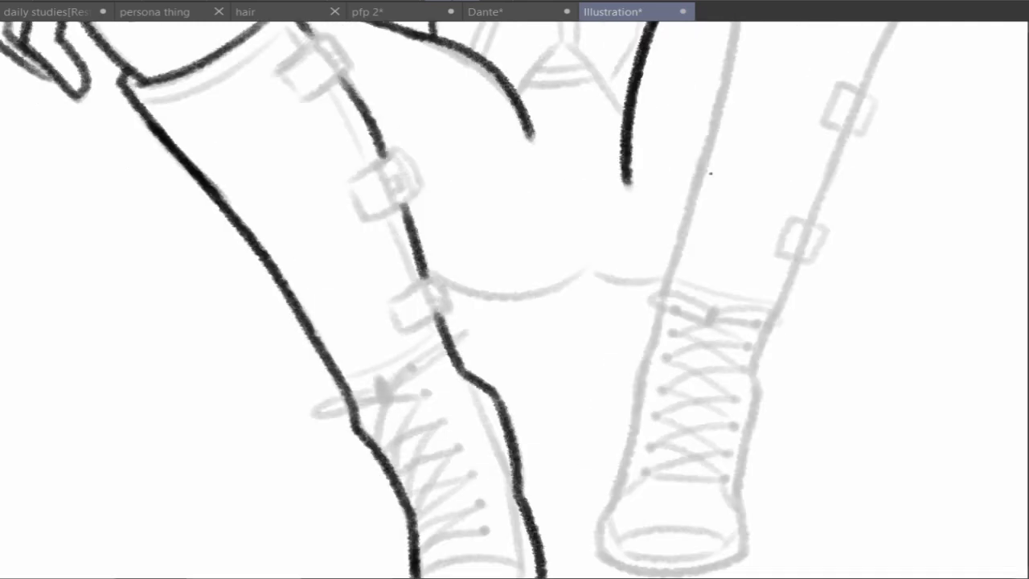
Ink the buckles along the left boot and the top edge of the right boot
scroll(321, 73, up, 1)
drag(281, 48, 321, 74)
scroll(367, 127, up, 5)
drag(708, 160, 804, 193)
Ink the sole, ankle and shaft contours of the right boot
scroll(563, 322, down, 5)
mouse_move(514, 410)
mouse_down()
mouse_move(638, 454)
mouse_move(649, 322)
mouse_up()
drag(511, 414, 553, 249)
drag(657, 274, 640, 353)
scroll(563, 242, up, 5)
drag(568, 109, 534, 342)
drag(760, 127, 677, 331)
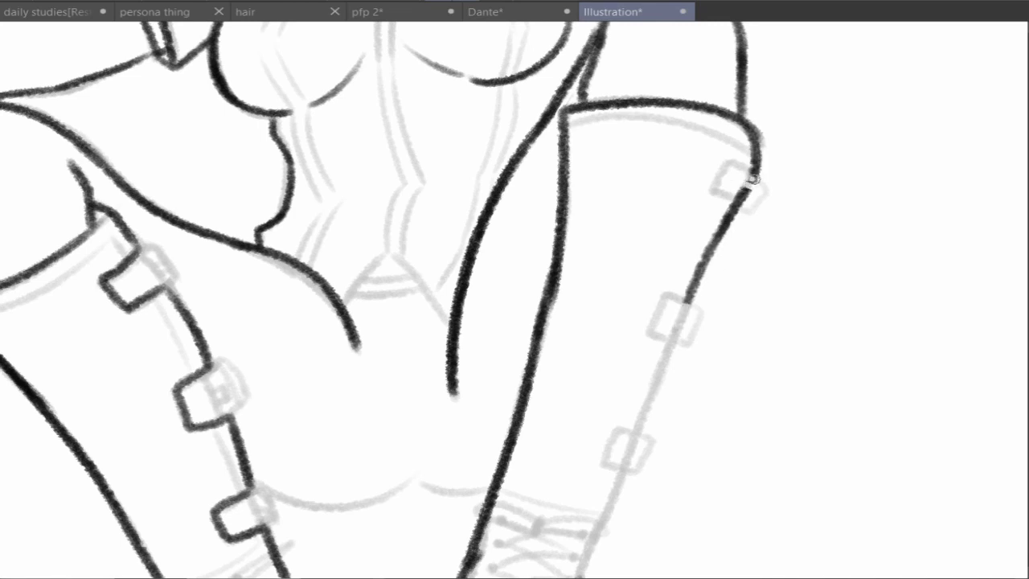
Ink the outer edge of the right boot with its buckle tabs, and the curved line between the legs
scroll(754, 178, down, 3)
drag(695, 229, 591, 480)
scroll(683, 242, up, 1)
drag(764, 105, 662, 293)
drag(662, 371, 616, 428)
mouse_move(271, 451)
mouse_down()
mouse_move(425, 439)
mouse_move(505, 455)
mouse_up()
Ink the inner edge of the left torso seam and the peaked front hem of the top
scroll(899, 195, up, 5)
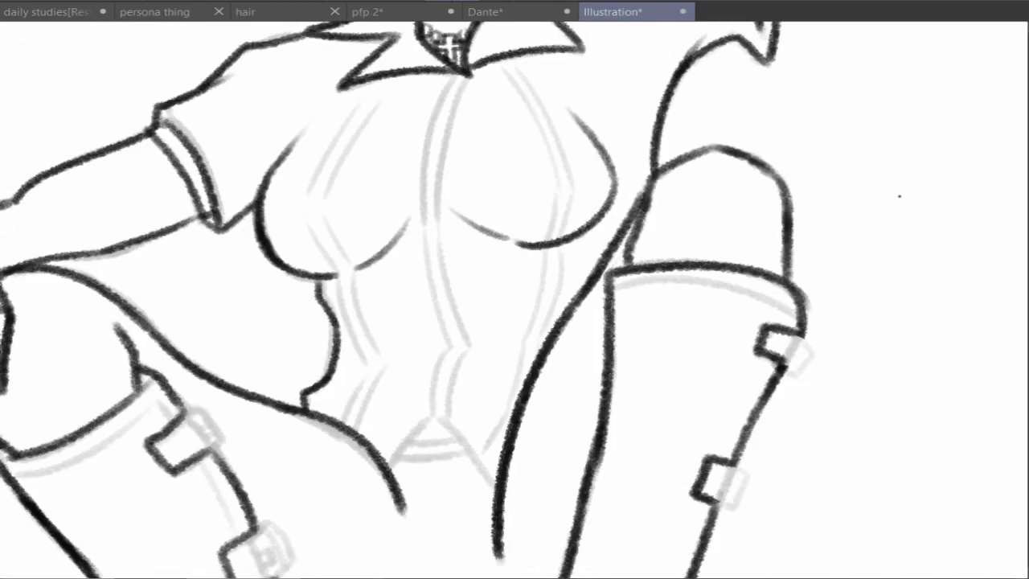
drag(357, 277, 347, 426)
drag(394, 80, 354, 266)
drag(393, 461, 494, 477)
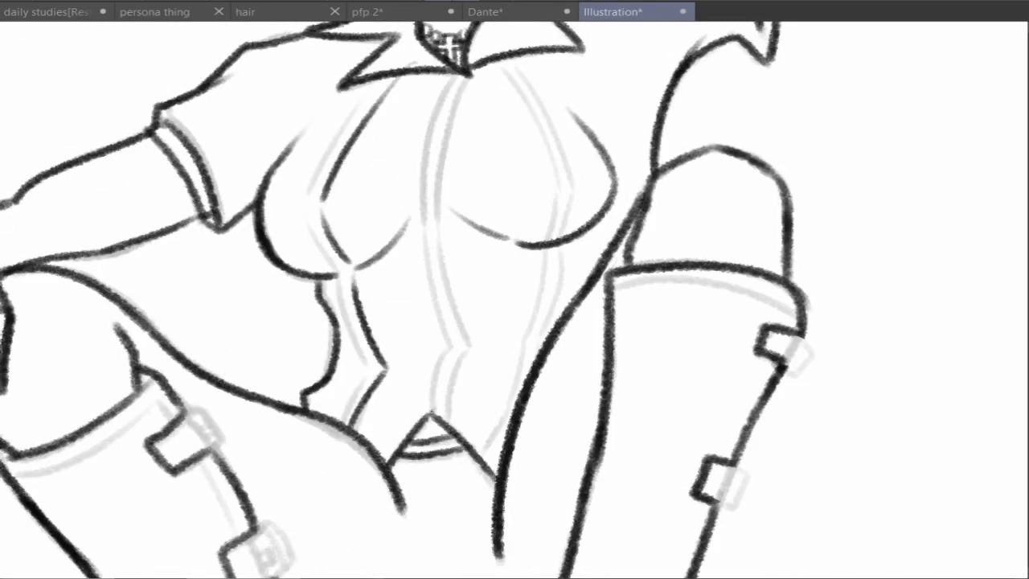
Ink the centre and right seams of the top, and double the left seam with a parallel line
mouse_move(470, 76)
mouse_down()
mouse_move(462, 350)
mouse_move(430, 229)
mouse_up()
drag(558, 145, 540, 245)
mouse_move(505, 58)
mouse_down()
mouse_move(563, 181)
mouse_move(567, 237)
mouse_move(530, 342)
mouse_up()
drag(527, 333, 482, 454)
drag(394, 71, 310, 201)
drag(310, 211, 373, 422)
scroll(914, 98, down, 2)
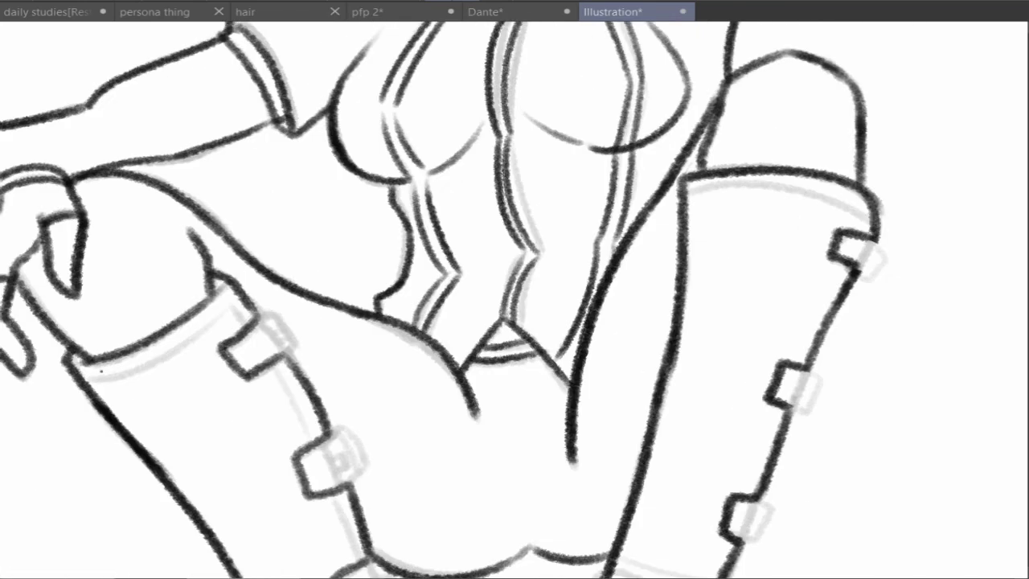
Ink the cuff band, side strap line and toe cap of the left boot
drag(101, 370, 230, 313)
drag(214, 306, 317, 457)
scroll(514, 289, down, 5)
drag(406, 457, 322, 461)
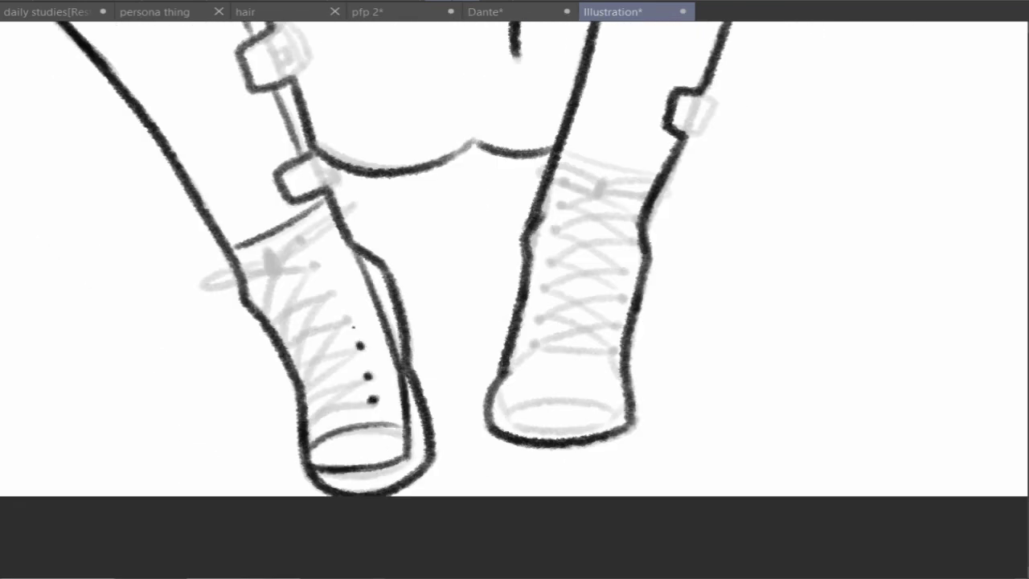
Ink the eyelets, crossed laces and bow on the left boot, plus the toe cap and sole line of the right boot
mouse_move(374, 399)
mouse_down()
mouse_move(278, 298)
mouse_move(265, 261)
mouse_move(354, 203)
mouse_up()
key(ctrl+z)
drag(501, 406, 622, 404)
drag(492, 418, 628, 426)
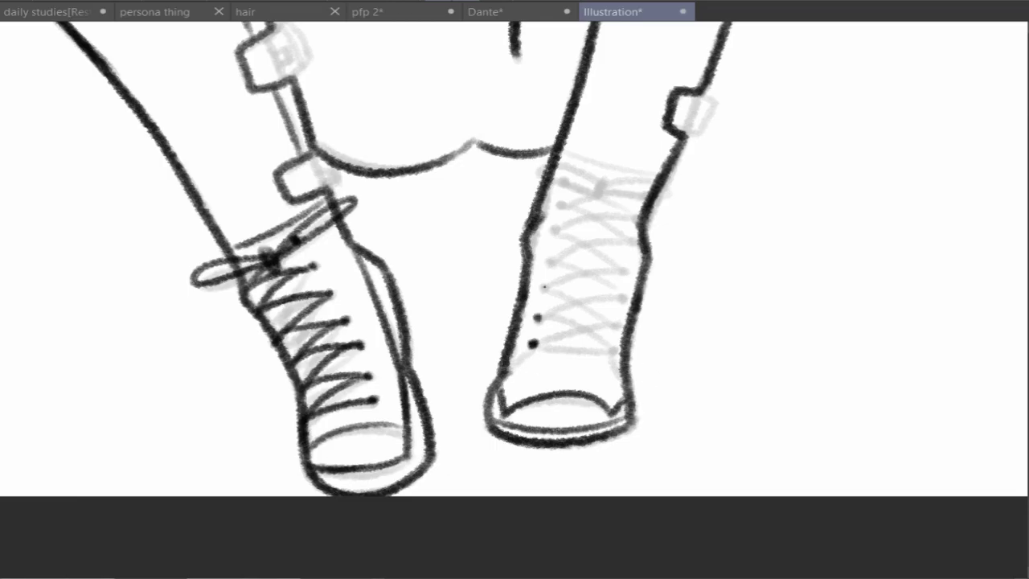
Ink the eyelets, crossed laces and bow of the right boot
click(548, 263)
click(542, 289)
click(624, 273)
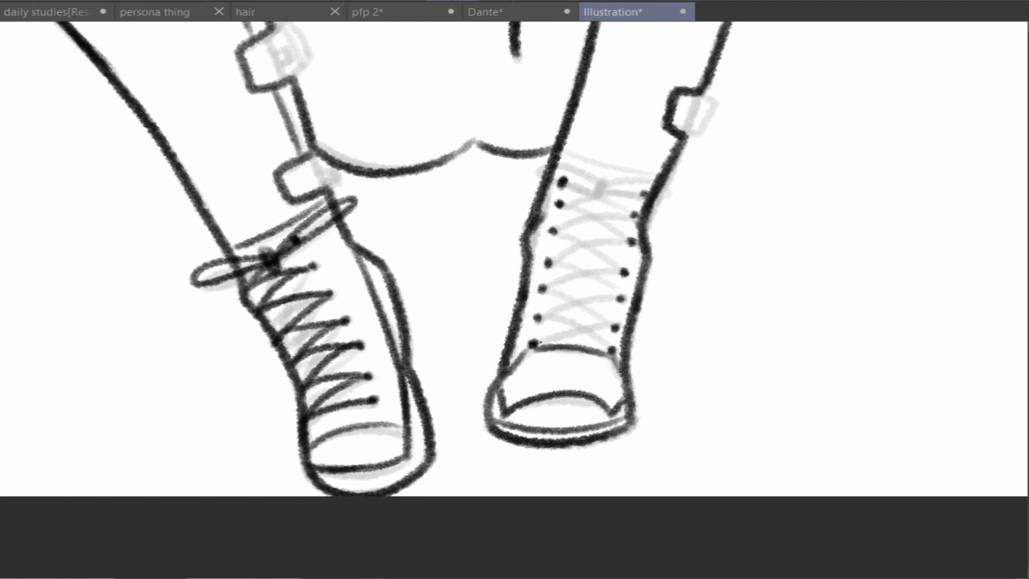
key(ctrl+z)
mouse_move(532, 353)
mouse_down()
mouse_move(619, 299)
mouse_move(637, 203)
mouse_up()
drag(563, 232, 643, 172)
mouse_move(603, 183)
mouse_down()
mouse_move(519, 172)
mouse_move(699, 177)
mouse_up()
drag(515, 322, 556, 350)
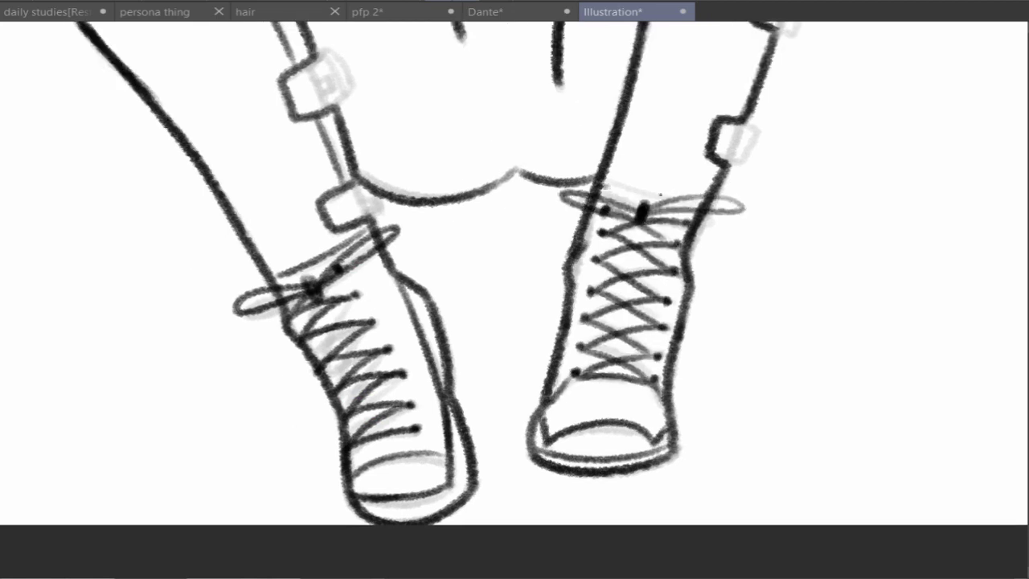
Complete the buckles on both boots and add the band line below the right boot's cuff
scroll(661, 193, up, 5)
drag(591, 133, 779, 161)
scroll(514, 289, down, 3)
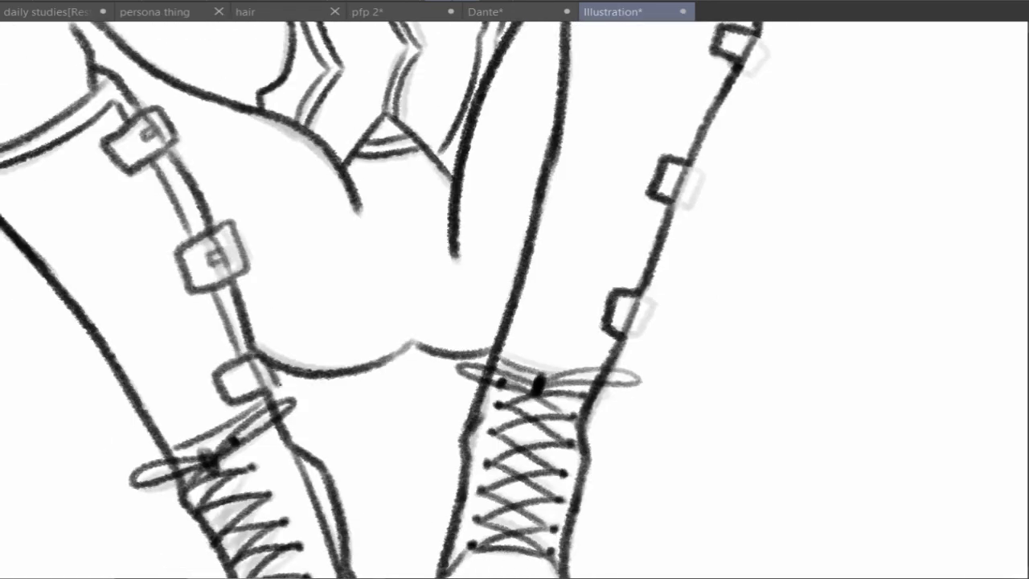
scroll(515, 290, up, 2)
scroll(515, 289, down, 2)
scroll(515, 289, up, 4)
scroll(514, 290, down, 5)
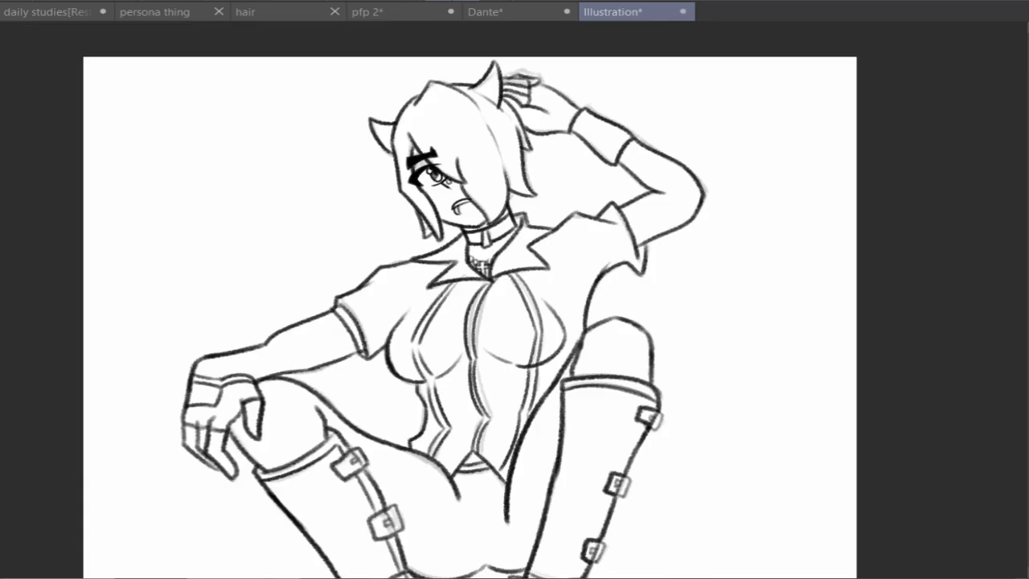
Add thin strand lines inside the bangs, crown, side locks and back hair
scroll(514, 289, down, 2)
scroll(515, 290, up, 2)
scroll(732, 241, up, 6)
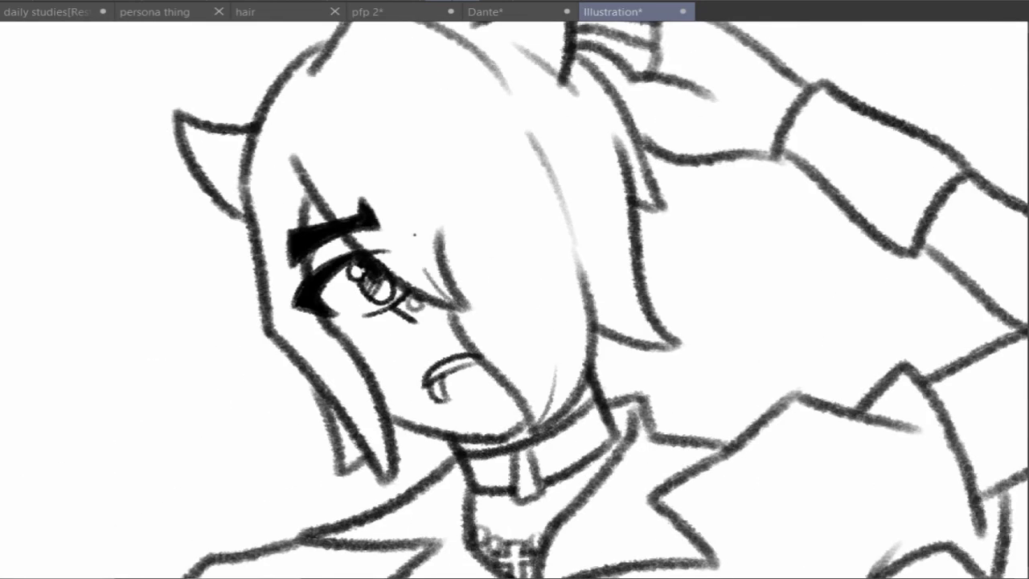
drag(364, 158, 335, 232)
drag(363, 304, 338, 367)
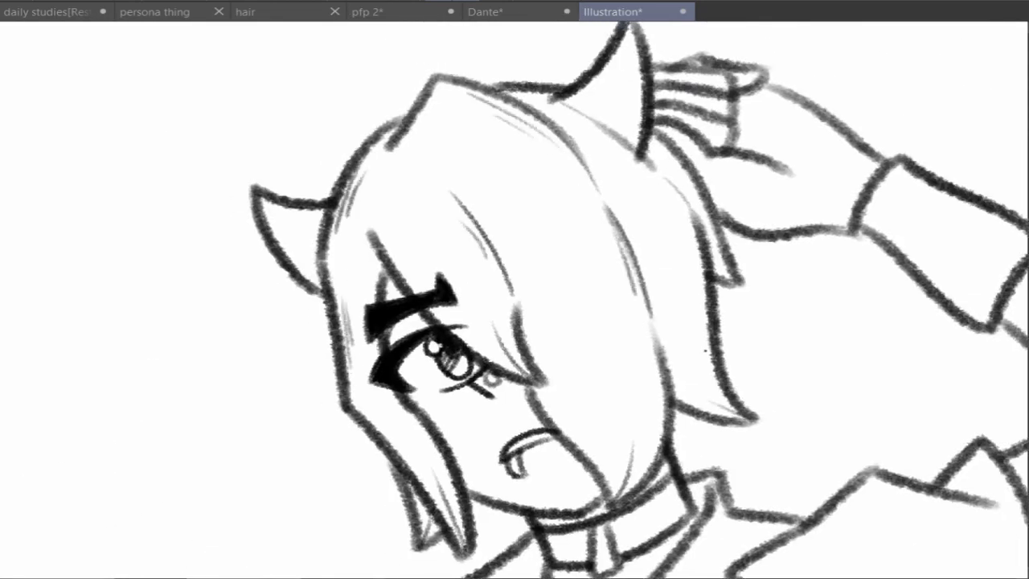
scroll(693, 240, down, 2)
scroll(791, 362, up, 3)
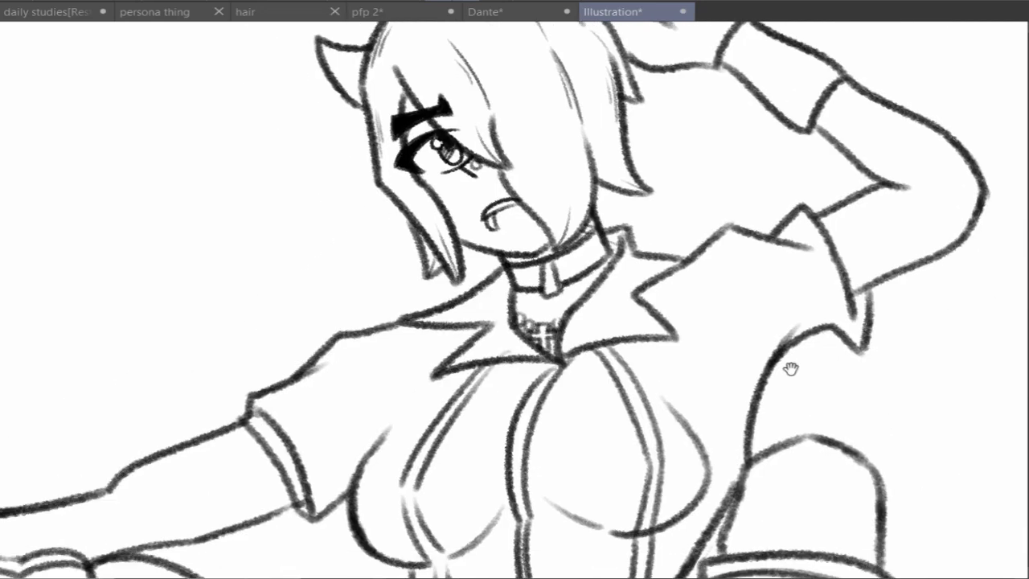
Add short fold lines on the chest and thighs, and draw small straps across the resting forearm
scroll(869, 366, down, 3)
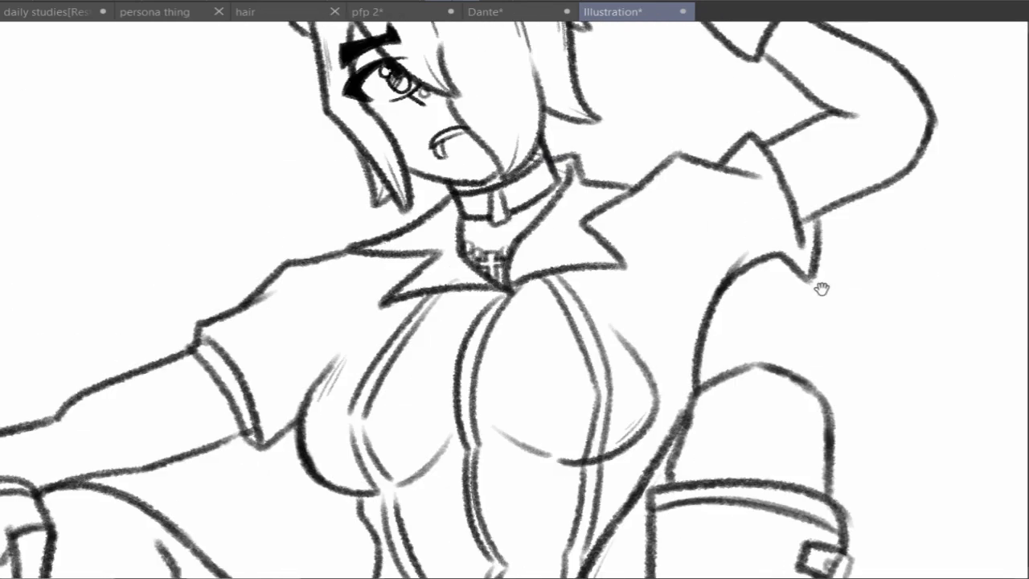
scroll(822, 289, up, 3)
scroll(515, 300, up, 3)
scroll(514, 299, down, 3)
scroll(514, 300, down, 1)
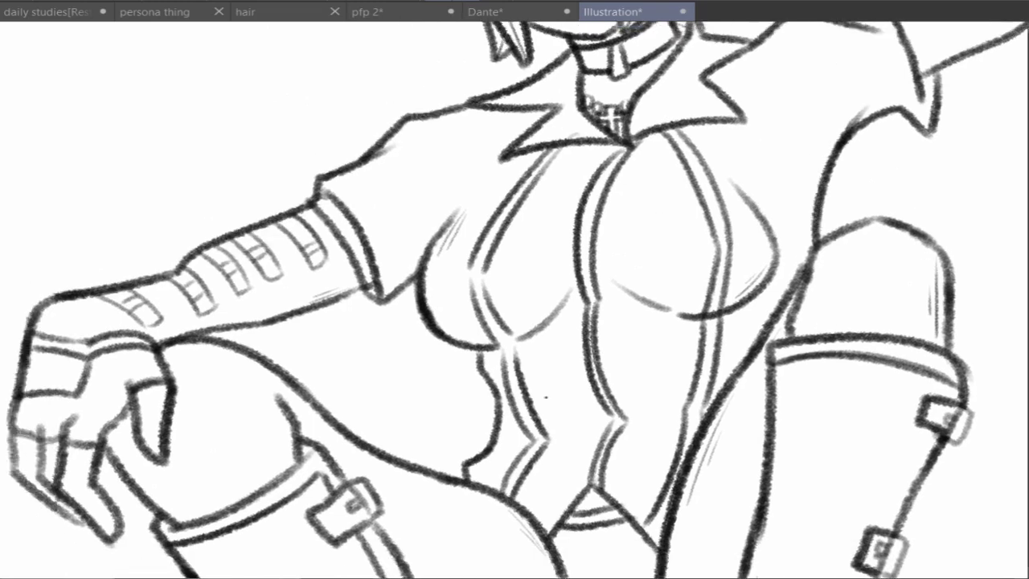
scroll(514, 300, up, 3)
scroll(515, 299, down, 1)
scroll(512, 298, down, 2)
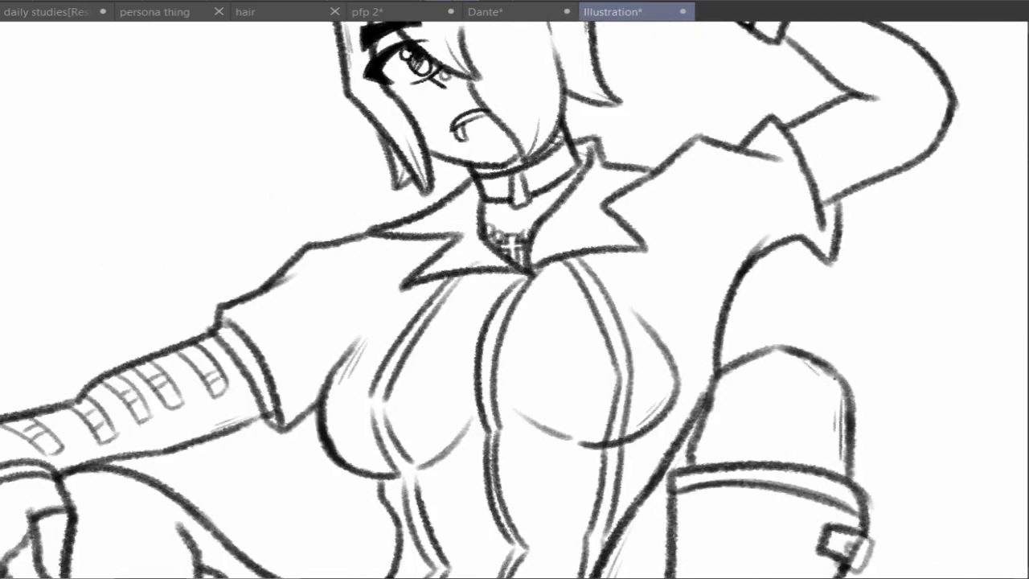
Draw bands across the raised arm's wrist cuff and thicken the outer contour of the horns, head and back hair
scroll(512, 298, up, 4)
mouse_move(553, 90)
mouse_down()
mouse_move(440, 106)
mouse_move(380, 233)
mouse_move(466, 402)
mouse_up()
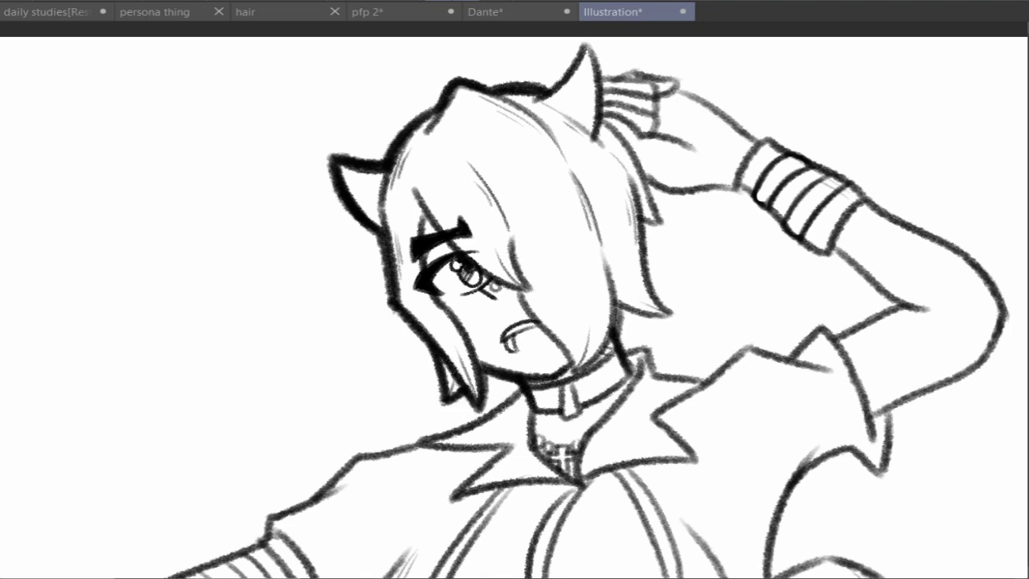
drag(635, 222, 673, 315)
drag(643, 186, 664, 246)
drag(643, 158, 667, 227)
scroll(515, 307, up, 1)
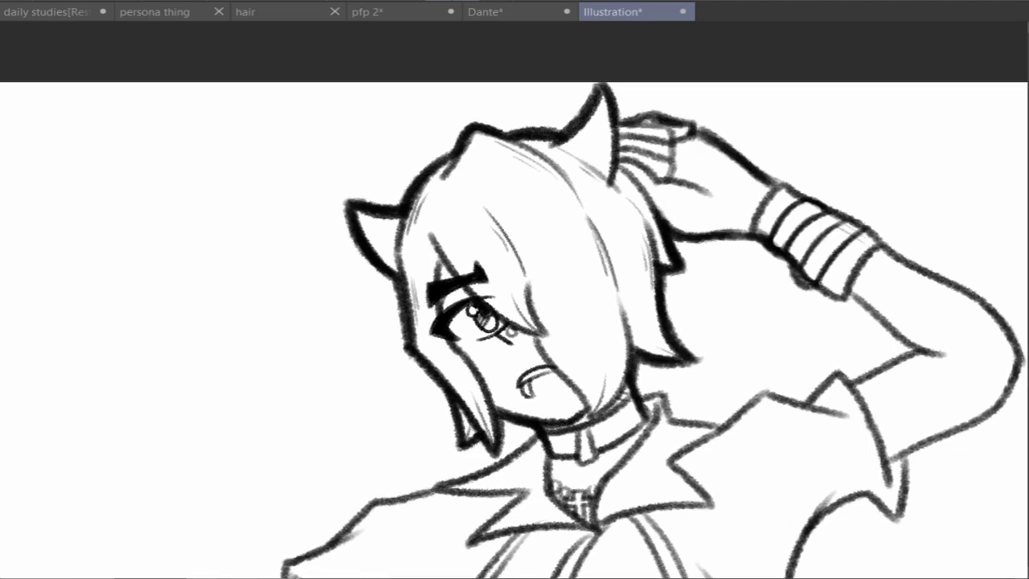
Thicken the outer contour of the raised arm from the wrist cuff around the elbow to the sleeve
drag(804, 193, 888, 247)
scroll(515, 316, down, 1)
drag(792, 354, 865, 315)
mouse_move(835, 220)
mouse_down()
mouse_move(968, 334)
mouse_move(844, 436)
mouse_up()
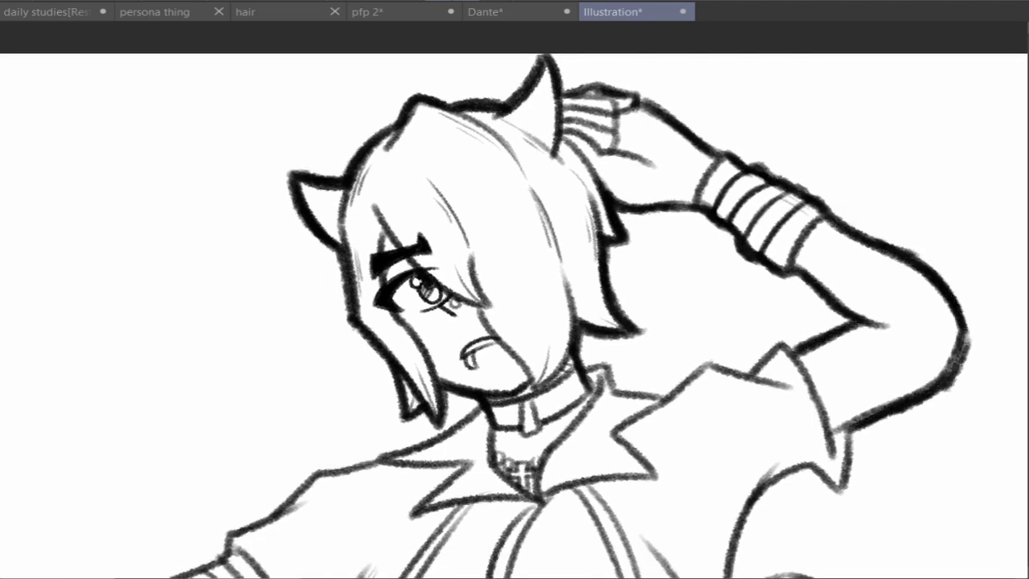
Thicken the outer contour of the shoulders, the resting arm's sleeve, the chest's outer side and the waist
scroll(514, 316, up, 1)
scroll(515, 316, left, 2)
scroll(514, 316, down, 5)
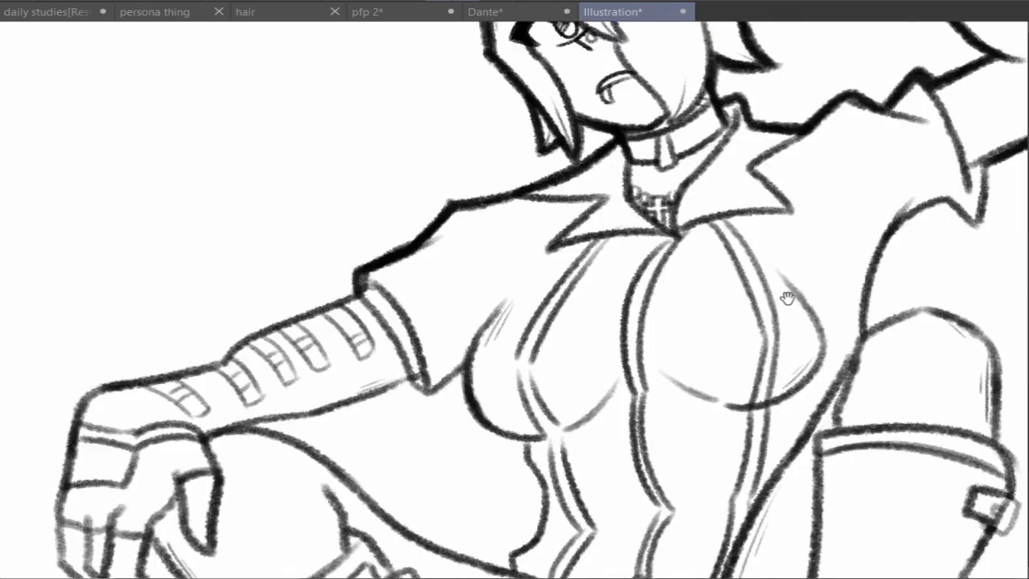
mouse_move(550, 248)
mouse_down()
mouse_move(639, 372)
mouse_move(604, 434)
mouse_up()
scroll(515, 316, up, 2)
scroll(515, 316, right, 3)
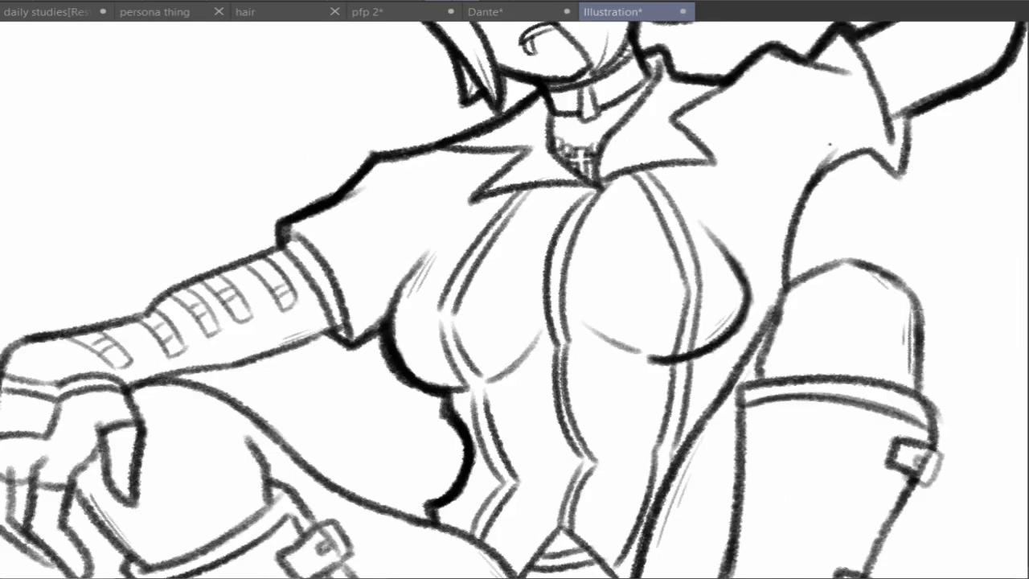
key(ctrl+z)
Thicken the torso edge beneath the raised arm, the hanging sleeve corner and the outline of the raised knee
drag(837, 165, 788, 285)
drag(909, 112, 891, 155)
drag(796, 278, 925, 394)
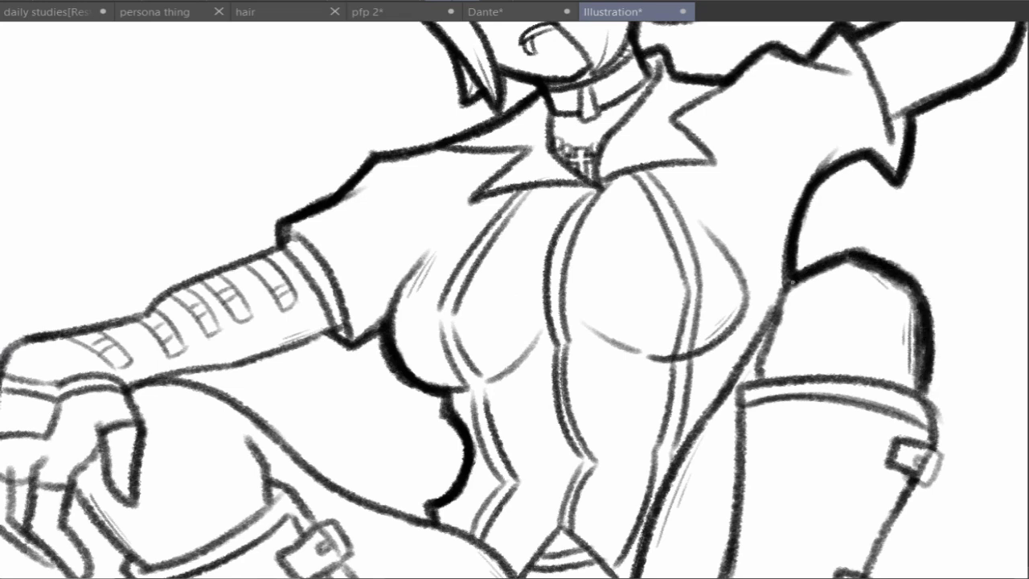
Thicken the raised leg's inner thigh line and the rim and upper edges of its boot
scroll(515, 316, down, 2)
drag(836, 193, 720, 390)
drag(770, 317, 704, 450)
scroll(514, 316, right, 3)
drag(756, 369, 884, 297)
drag(685, 317, 666, 388)
scroll(515, 316, down, 2)
scroll(515, 315, down, 3)
drag(941, 149, 896, 241)
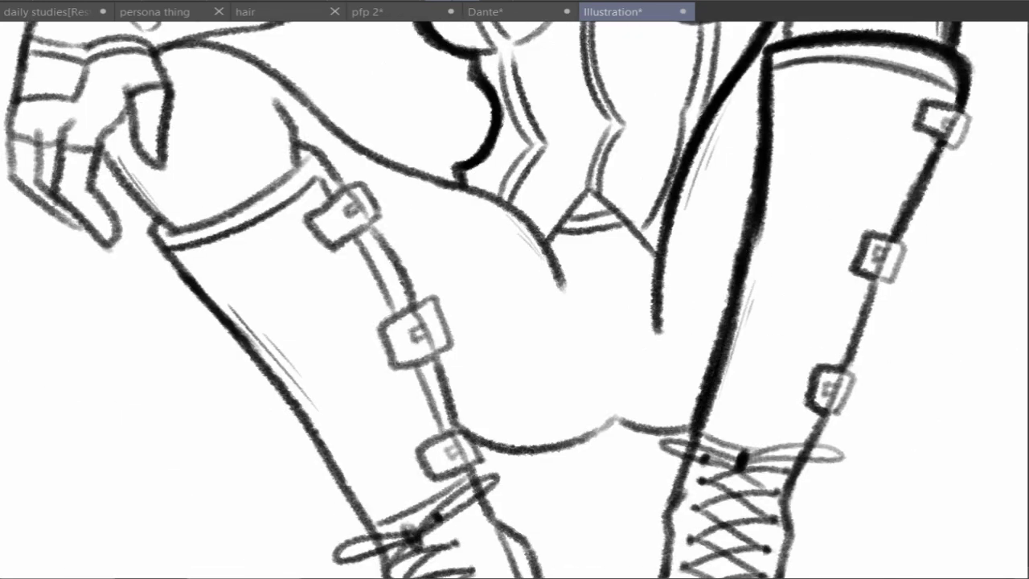
Thicken the raised leg's lower boot contour down both sides and around the shoe's toe
drag(878, 281, 784, 515)
scroll(514, 316, down, 2)
drag(787, 358, 756, 561)
drag(666, 336, 616, 572)
drag(690, 243, 648, 369)
scroll(515, 316, down, 2)
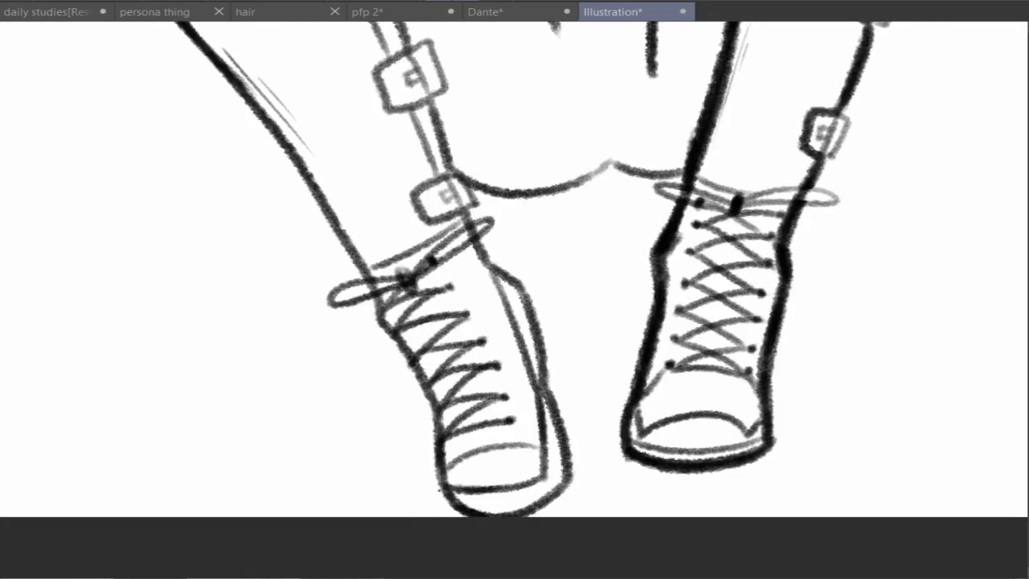
Thicken the other boot's contour from the shoe's toe up along both sides of the shin
drag(488, 513, 368, 297)
mouse_move(515, 514)
mouse_down()
mouse_move(552, 410)
mouse_move(460, 172)
mouse_up()
scroll(514, 316, up, 3)
scroll(515, 316, left, 2)
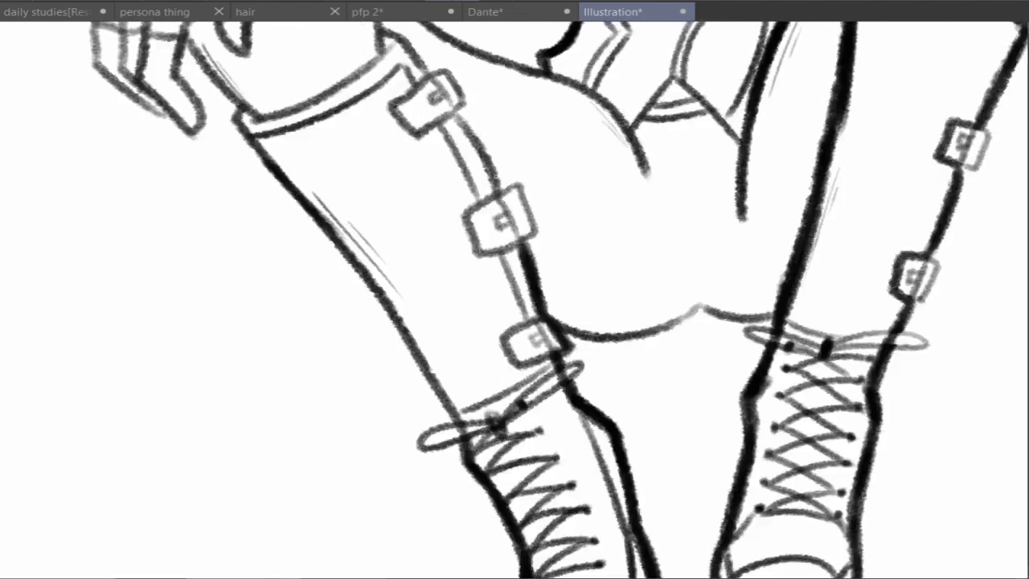
drag(507, 199, 374, 25)
scroll(514, 316, up, 3)
drag(362, 272, 495, 472)
Thicken the thigh's underside behind the resting hand and the outer contour of the hand and fingers
scroll(514, 316, up, 3)
drag(349, 199, 294, 273)
scroll(515, 316, up, 2)
drag(366, 252, 351, 325)
drag(292, 208, 338, 323)
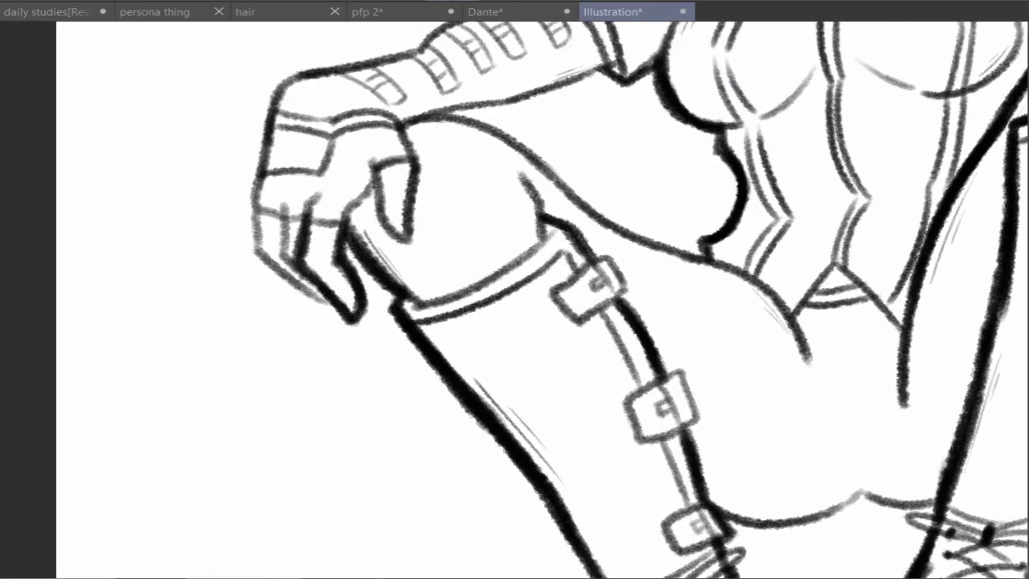
drag(265, 161, 322, 305)
Thicken the upper and lower edges of the resting forearm and the top contour of the thigh below it
scroll(515, 316, up, 3)
drag(426, 145, 273, 233)
drag(563, 76, 410, 156)
mouse_move(640, 161)
mouse_down()
mouse_move(447, 217)
mouse_move(716, 353)
mouse_up()
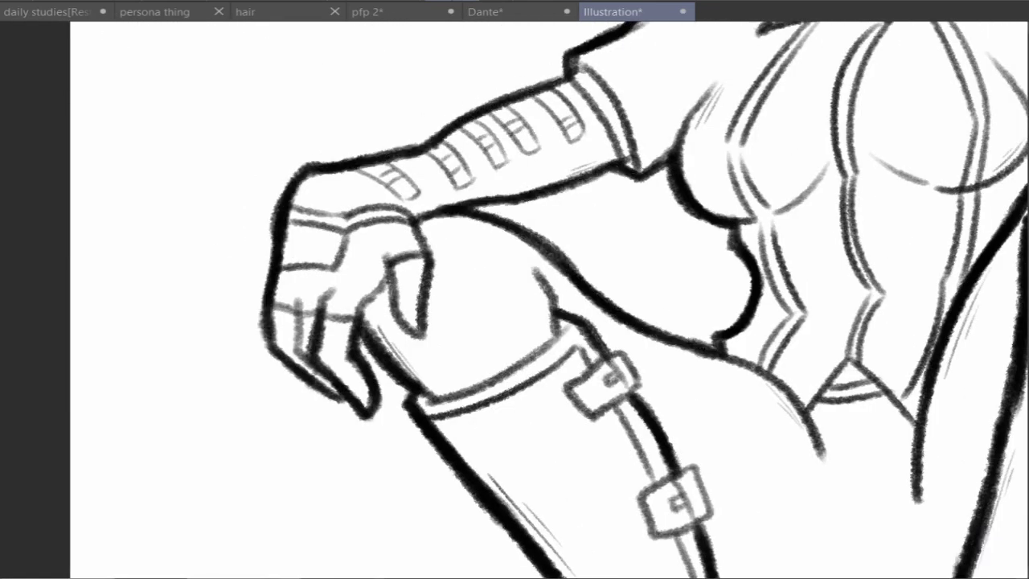
Fill the canvas with flat mid grey beneath the line art
scroll(515, 316, down, 2)
scroll(515, 316, up, 2)
scroll(919, 269, down, 3)
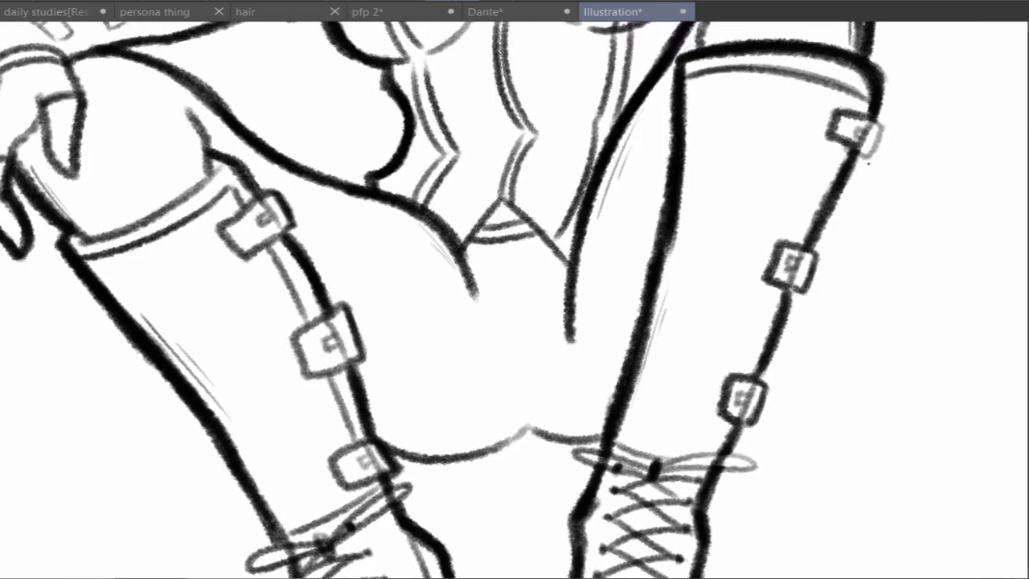
scroll(919, 269, up, 3)
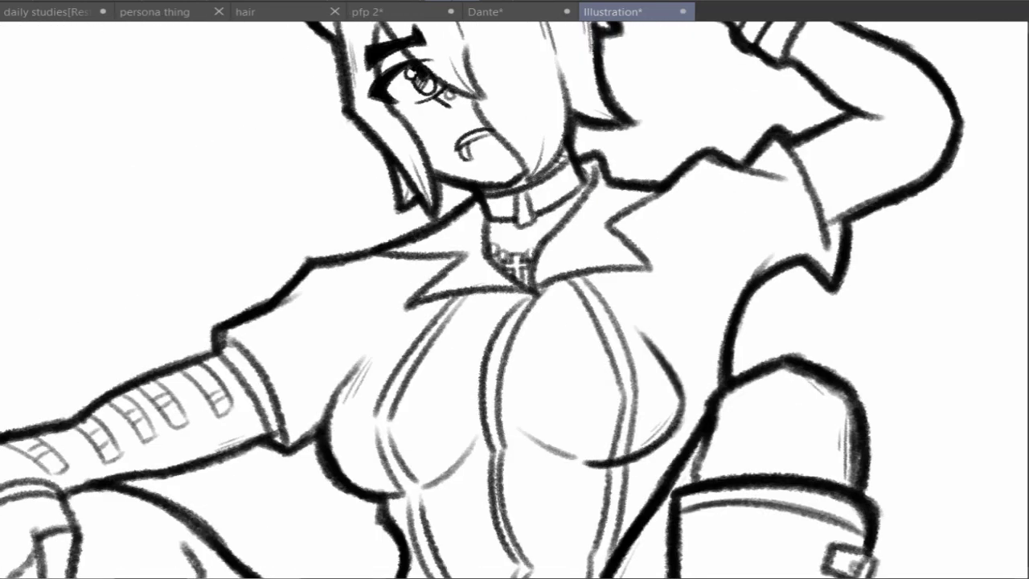
scroll(515, 300, down, 2)
scroll(923, 219, up, 3)
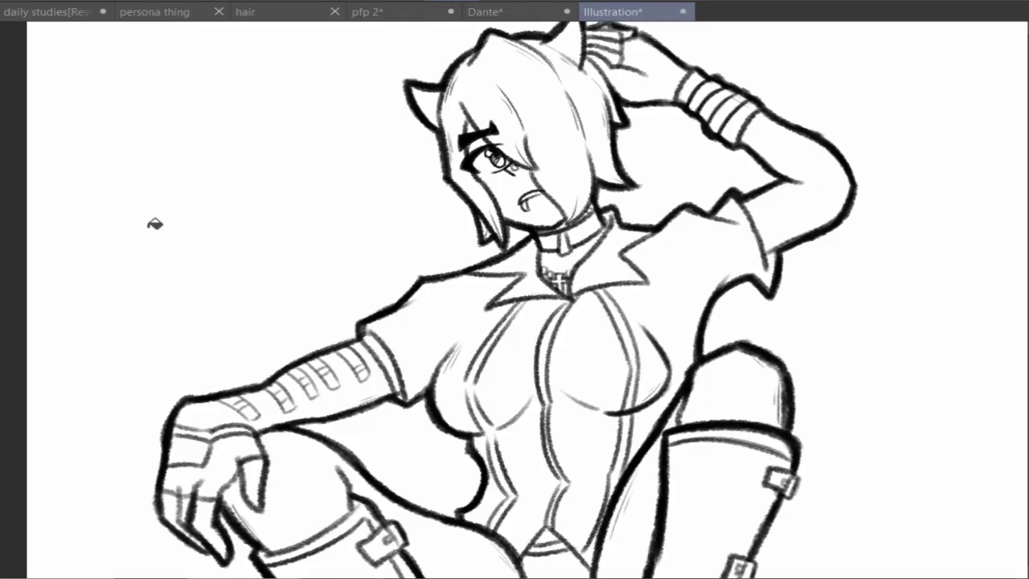
click(155, 223)
Fill the eye and hair with white
scroll(505, 318, up, 4)
click(505, 318)
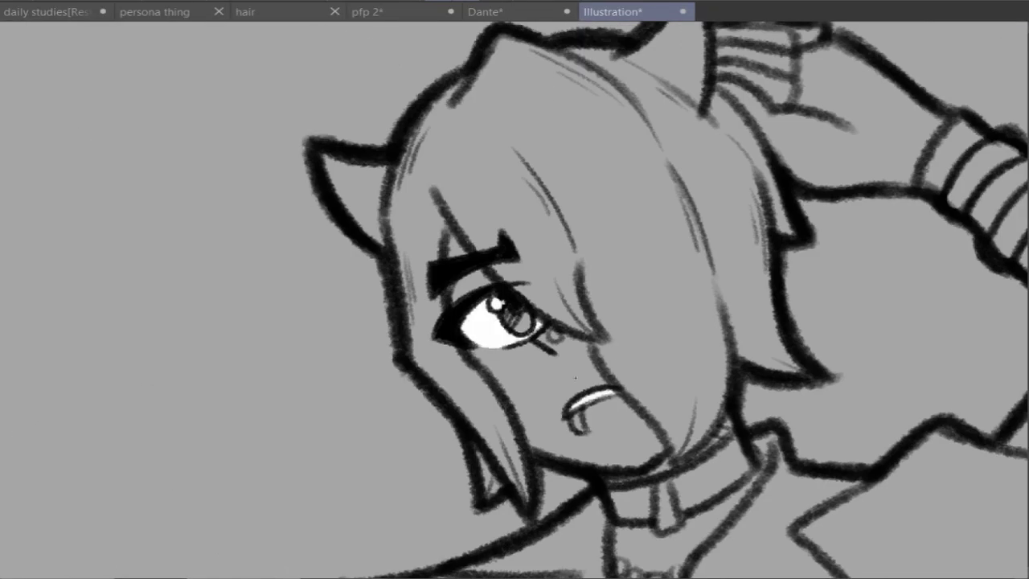
click(595, 185)
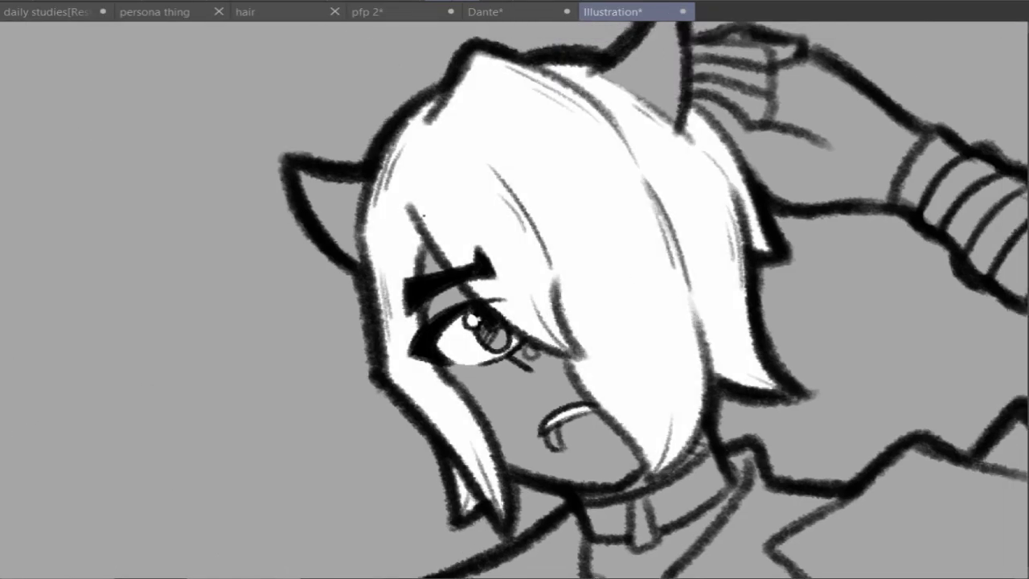
Fill the face, neck, raised arm and hand, and the resting arm's exposed skin with pale pink
click(498, 386)
drag(615, 547, 591, 514)
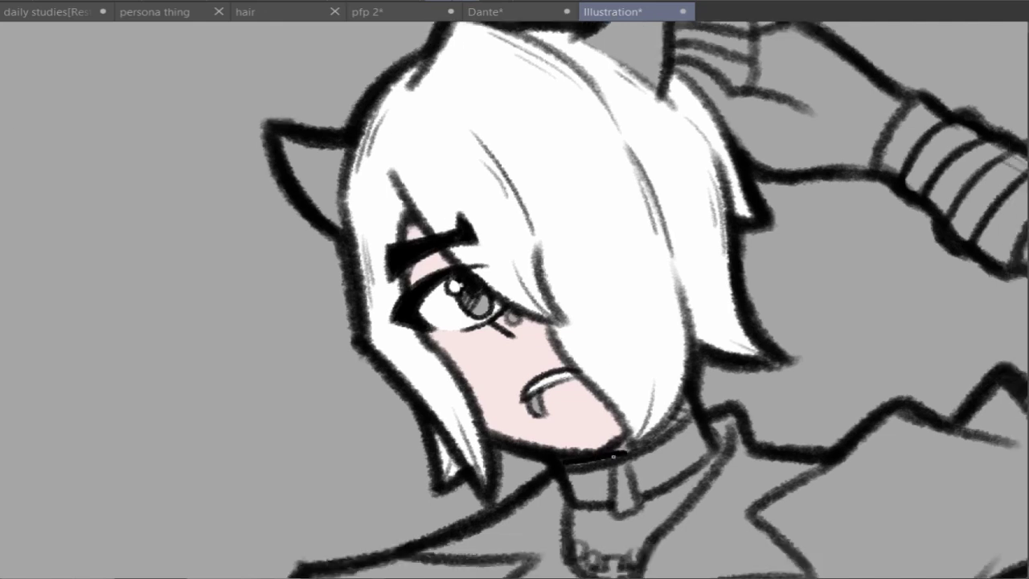
click(591, 514)
drag(723, 439, 711, 359)
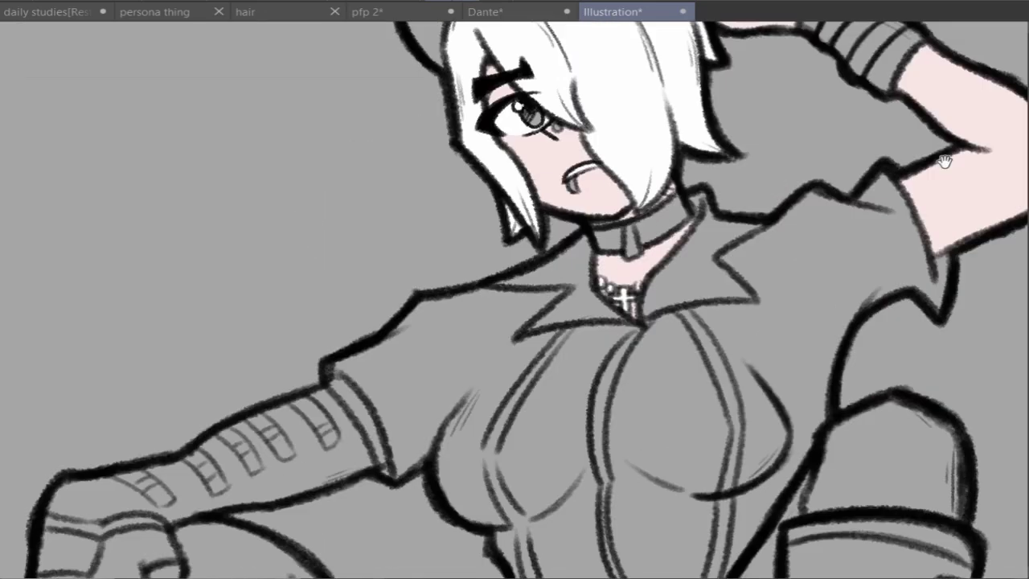
click(309, 514)
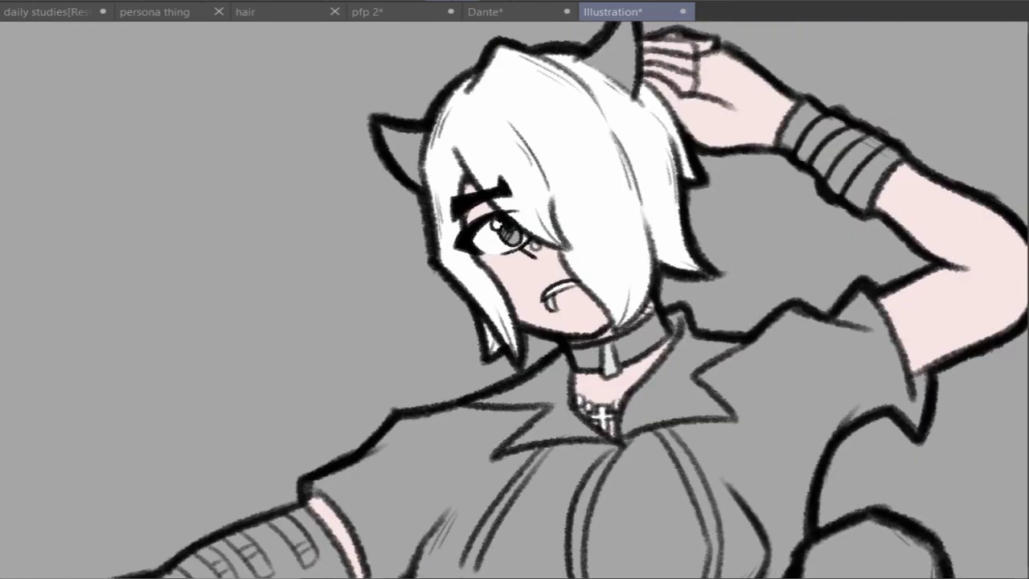
Fill the choker and both horns with dark grey, and turn the grey backdrop white
click(611, 346)
click(402, 140)
click(161, 241)
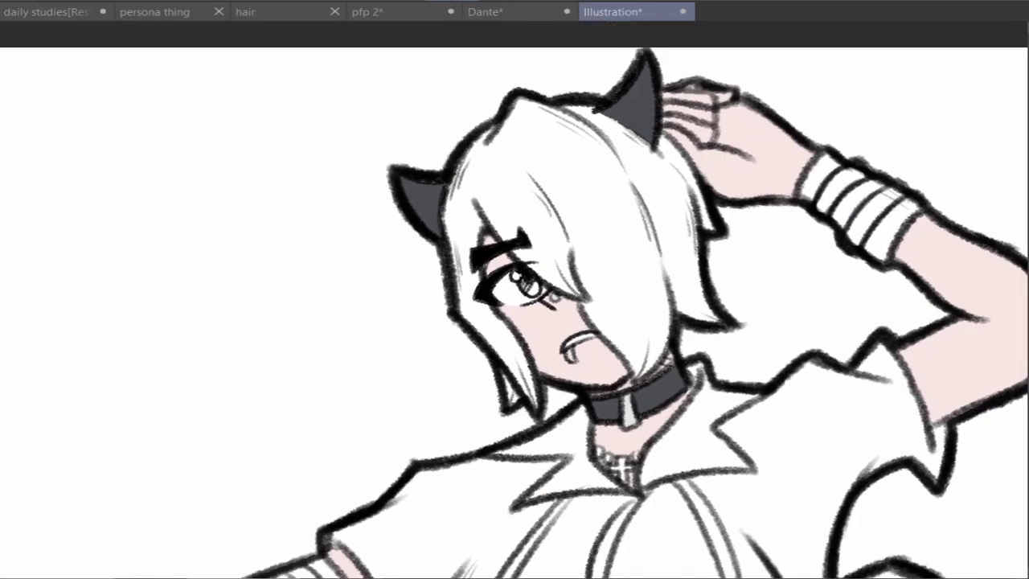
Fill the iris with red, and the raised wrist's wrap and the long fingerless glove with dark grey
click(526, 281)
click(853, 201)
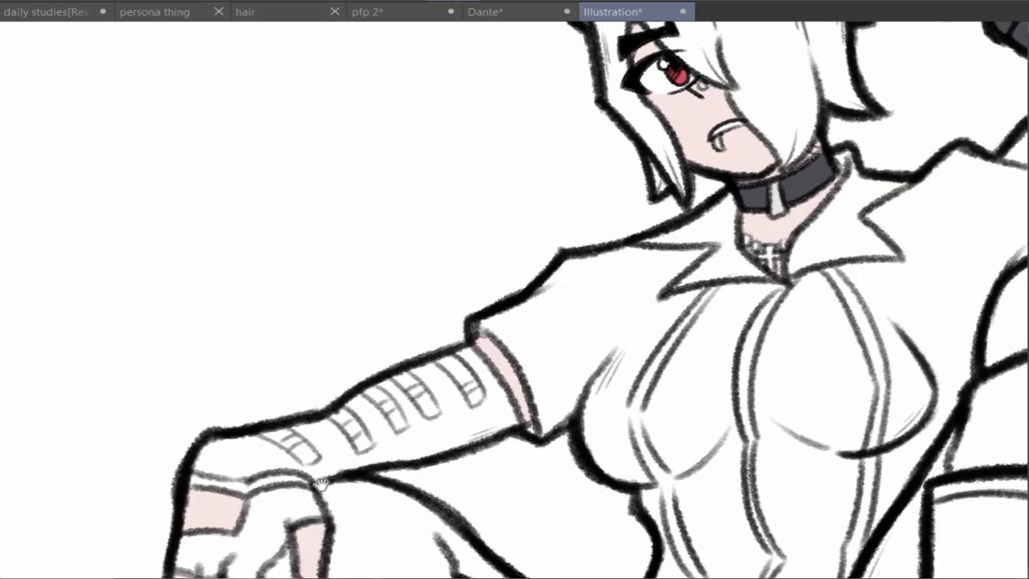
click(316, 327)
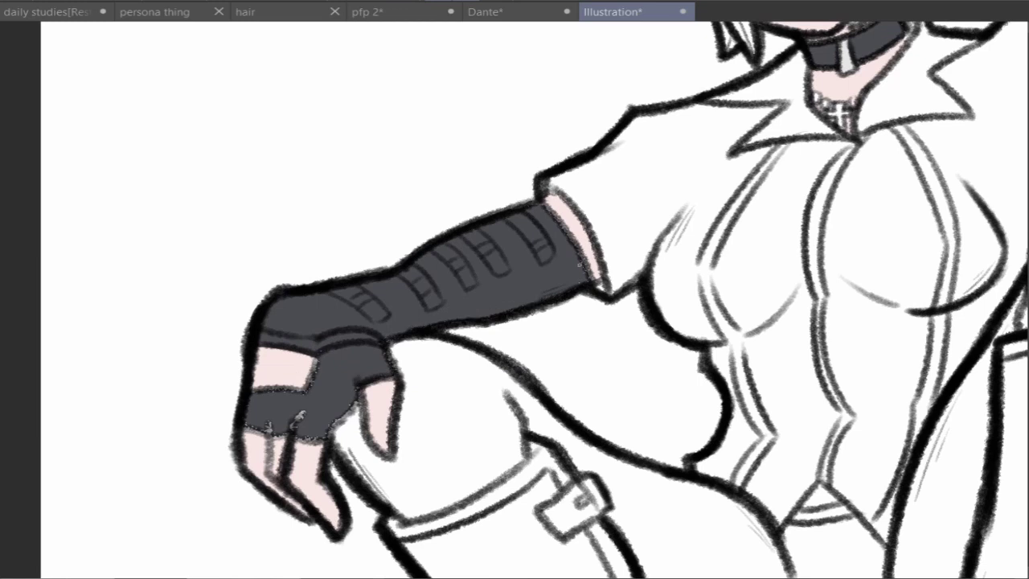
drag(418, 265, 464, 121)
Fill both boots with dark grey, cover the gaps around the laces and edges, and clear the selection
click(514, 402)
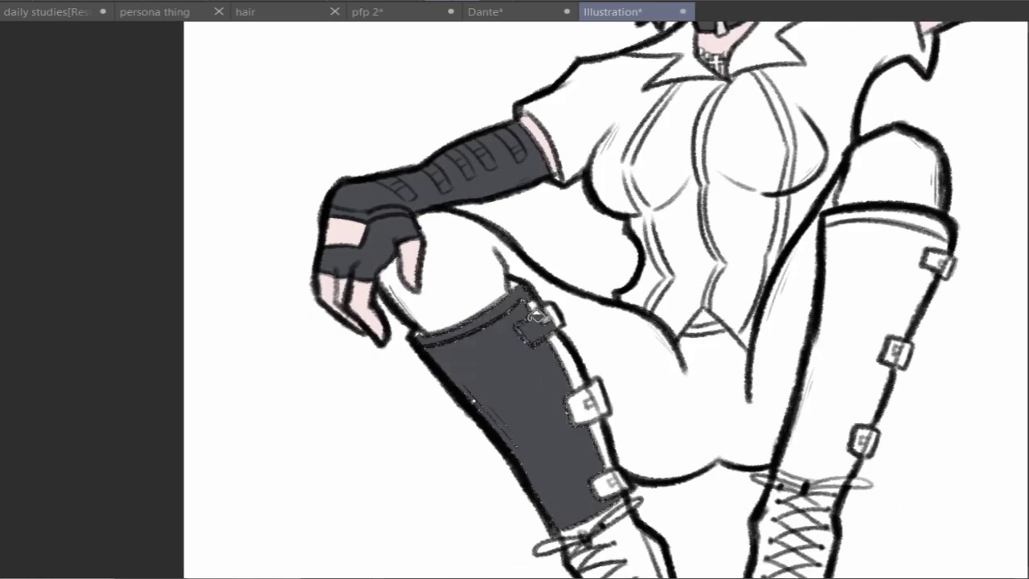
drag(515, 402, 446, 252)
click(774, 108)
drag(773, 109, 773, 199)
drag(736, 112, 860, 120)
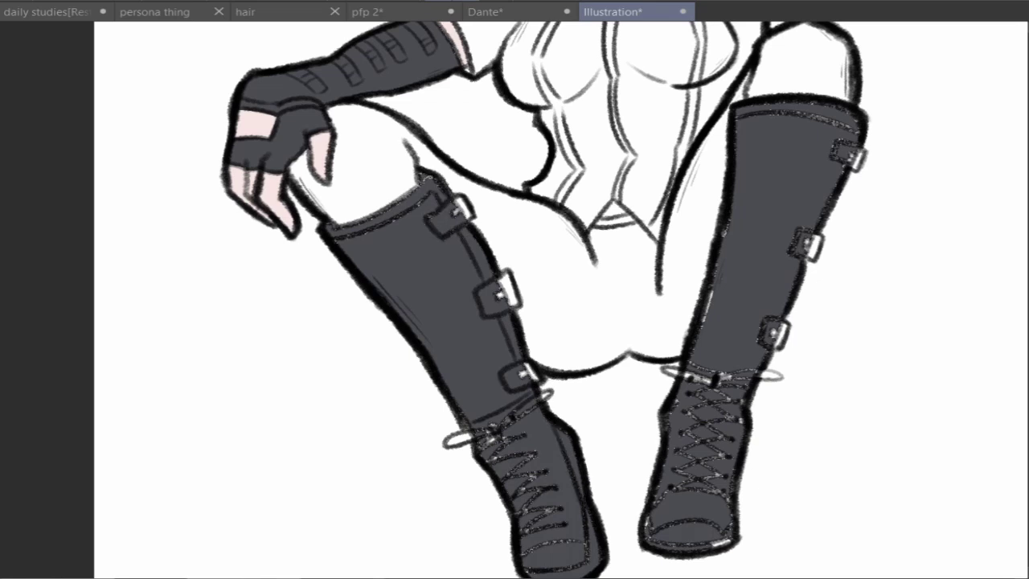
scroll(563, 297, down, 2)
drag(728, 81, 704, 255)
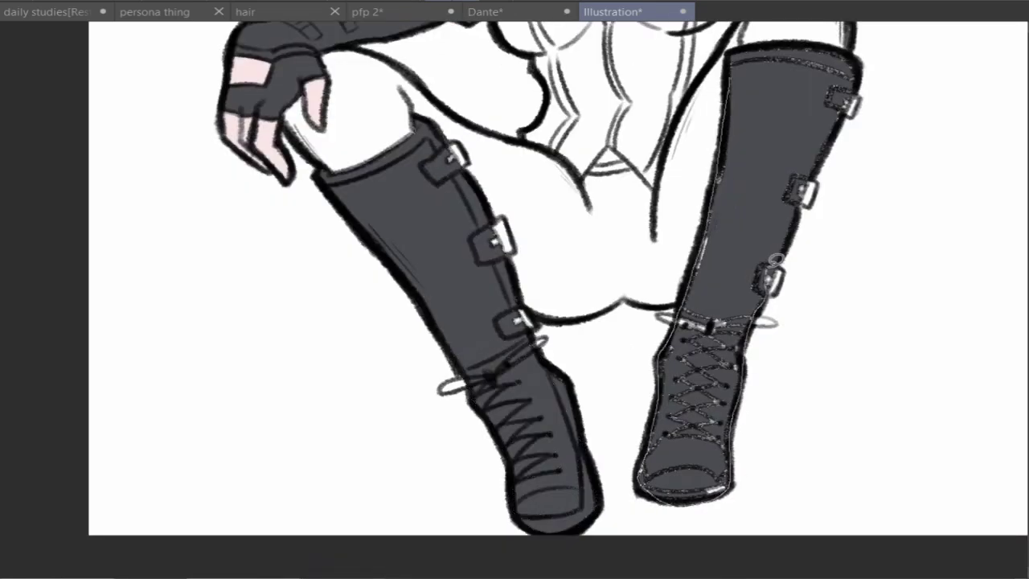
key(ctrl+d)
Fill the trousers with blue-grey and the shirt with red, covering the gaps along the seams
scroll(559, 300, up, 10)
scroll(559, 300, down, 3)
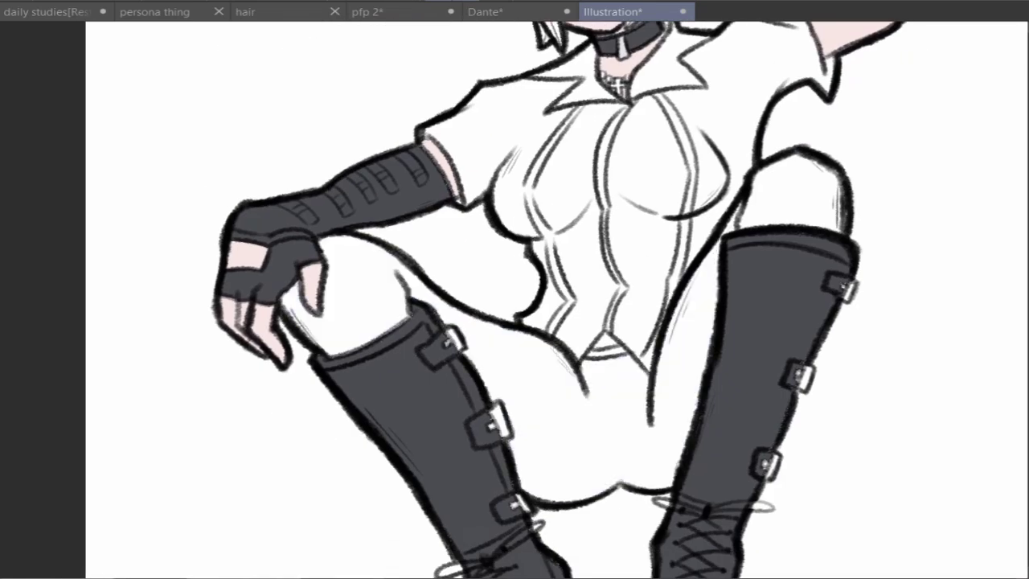
click(578, 434)
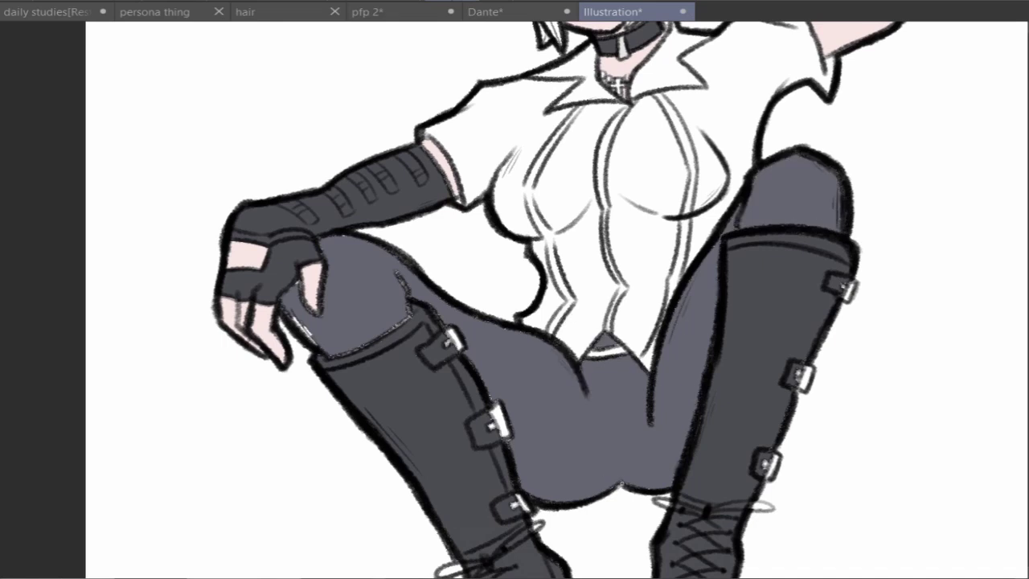
scroll(562, 297, up, 4)
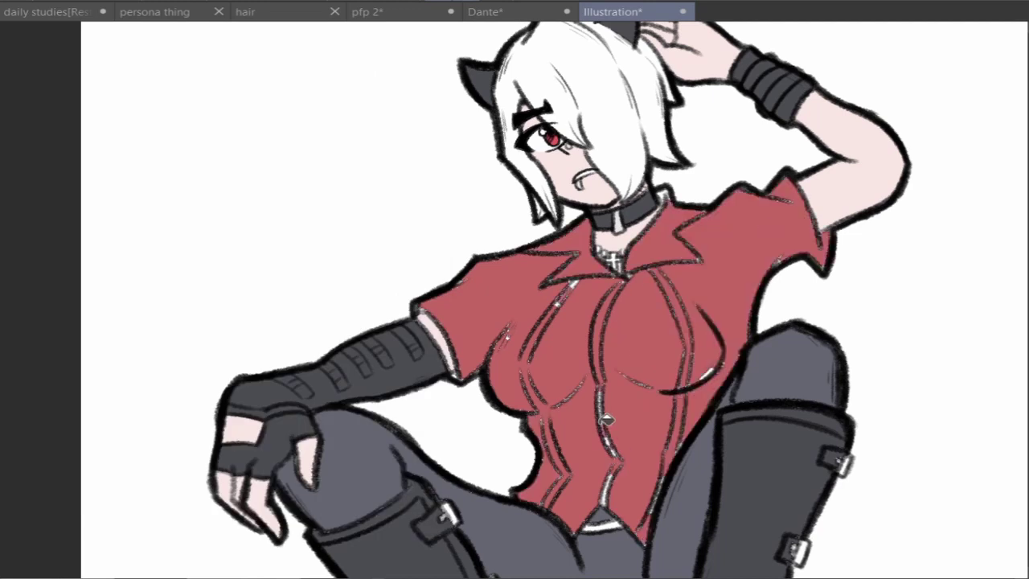
key(ctrl+d)
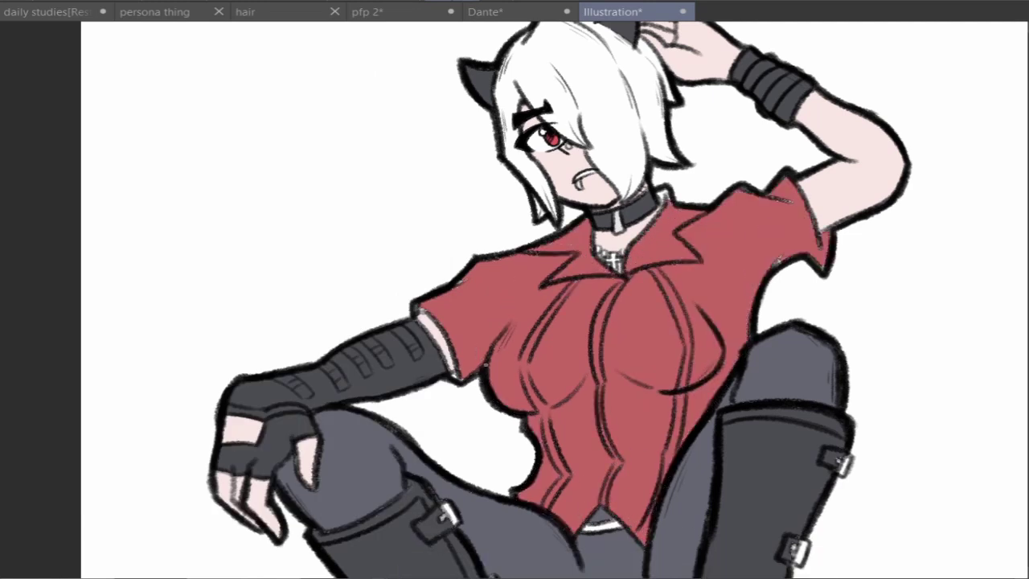
Colour the boot buckles and the belt strip light grey
scroll(514, 297, down, 3)
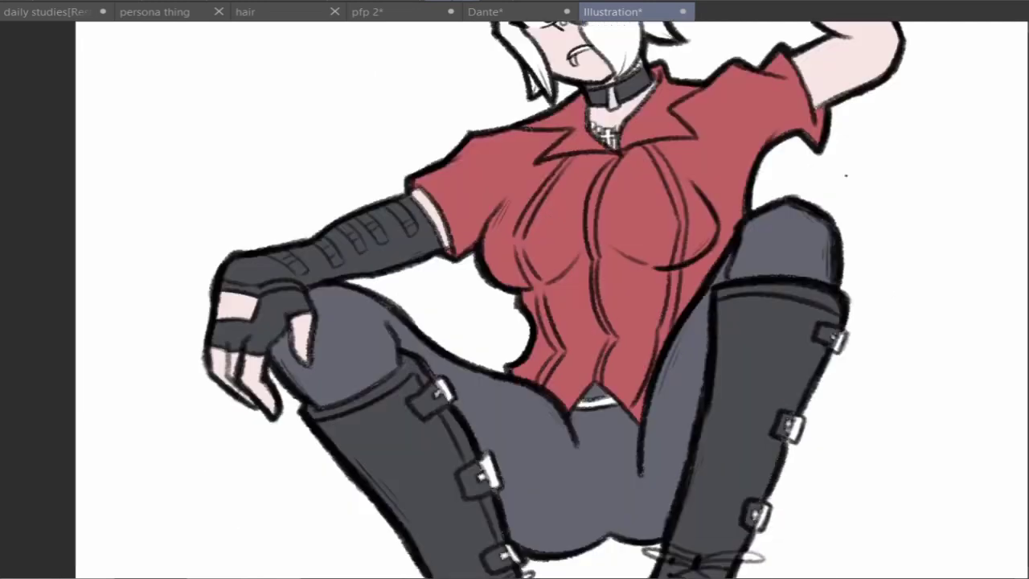
scroll(591, 437, down, 5)
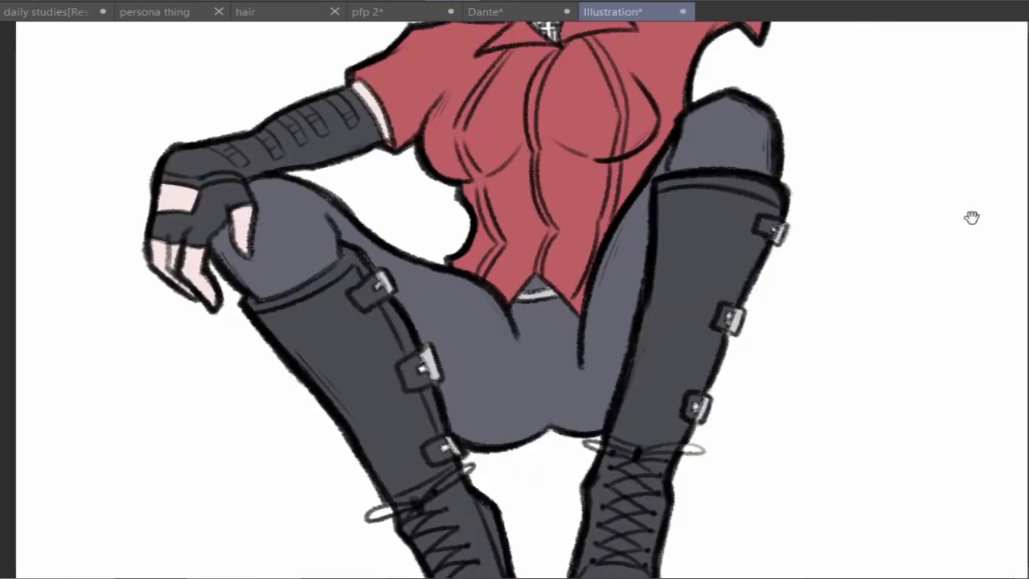
key(ctrl+0)
Paint lavender shadows on the back hair, bangs and side locks, and darker skin shadows on the face
scroll(498, 113, up, 5)
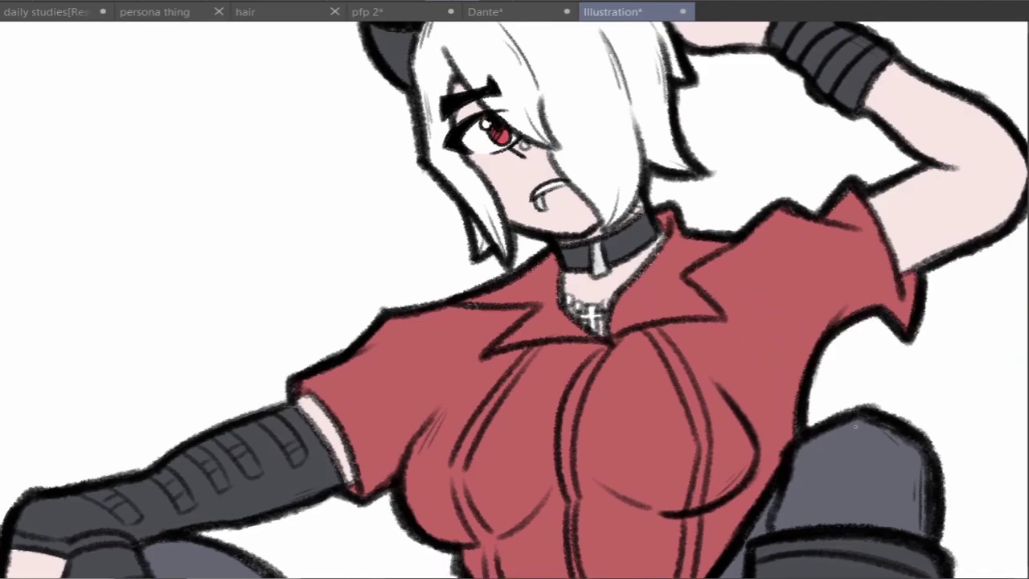
scroll(709, 245, up, 4)
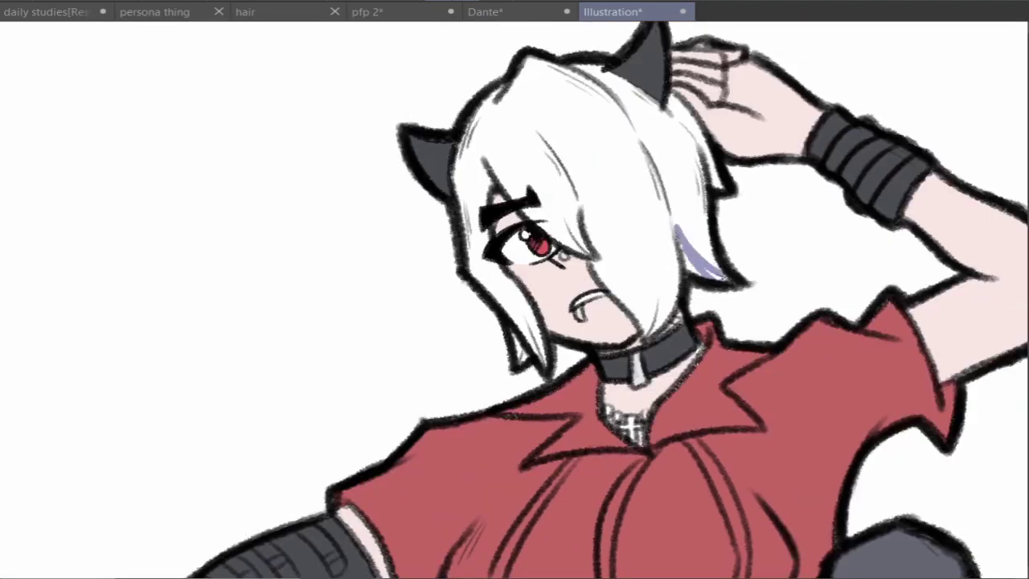
drag(715, 272, 682, 101)
drag(671, 189, 683, 92)
scroll(691, 160, up, 1)
drag(669, 352, 701, 243)
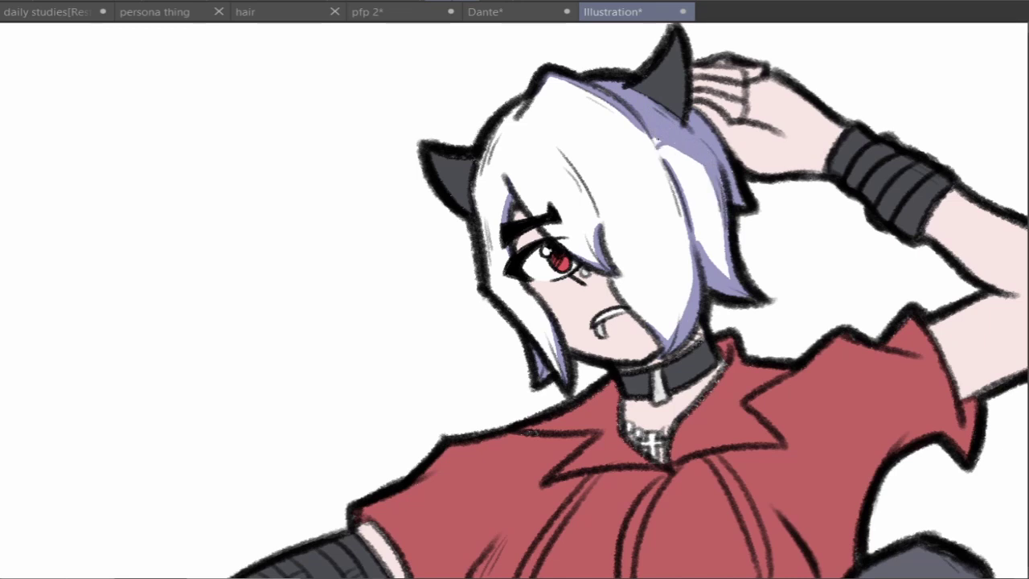
drag(710, 188, 679, 153)
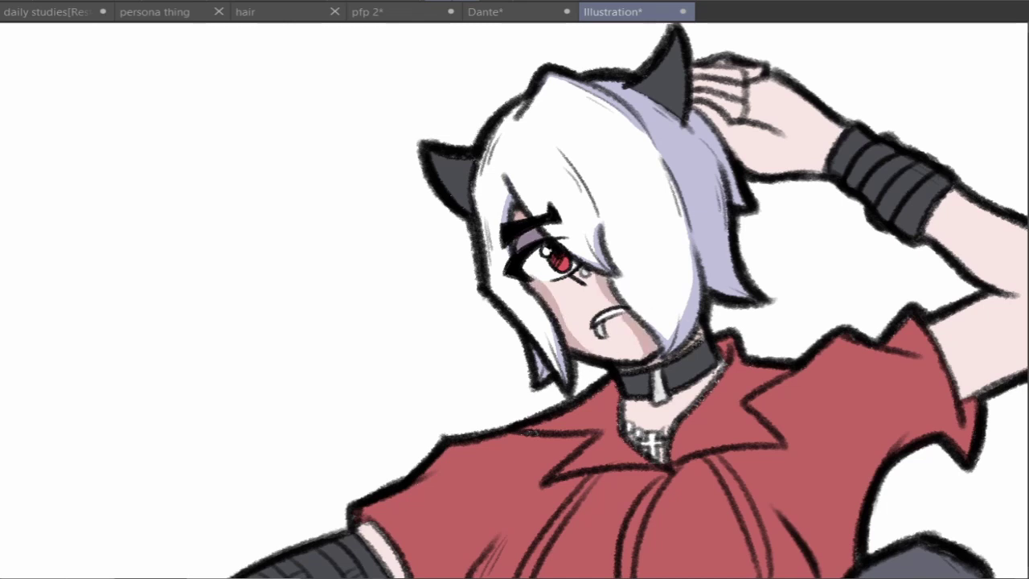
Paint darker skin-tone shadows on the neck and on the fingers and palm of the raised hand
drag(515, 300, 481, 320)
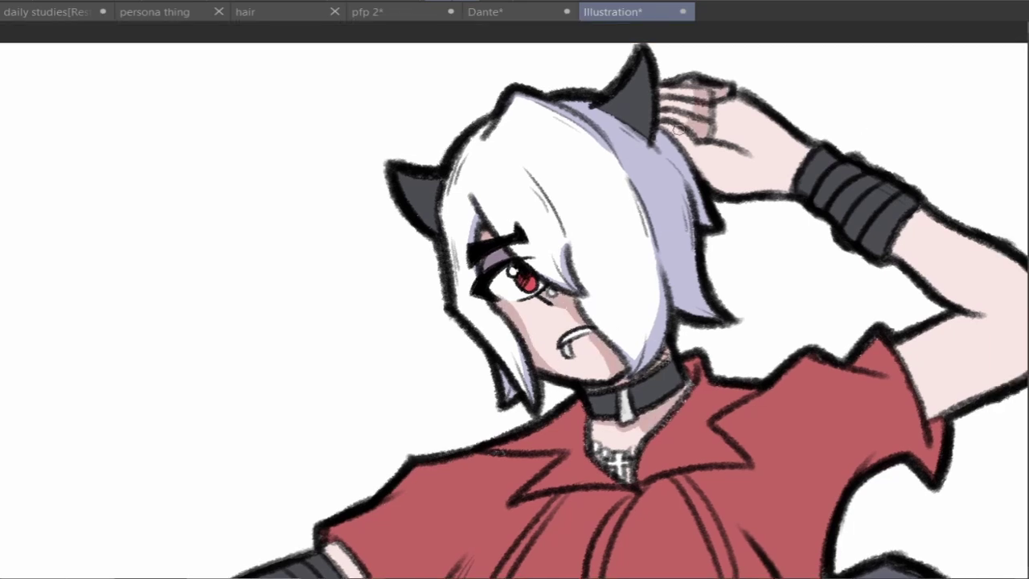
drag(730, 150, 746, 116)
drag(772, 193, 692, 136)
drag(708, 176, 724, 149)
drag(724, 241, 604, 196)
Shade the raised arm along its contour and the resting arm's exposed skin and thumb in darker skin tone
drag(925, 241, 812, 354)
drag(901, 177, 836, 273)
drag(514, 322, 691, 45)
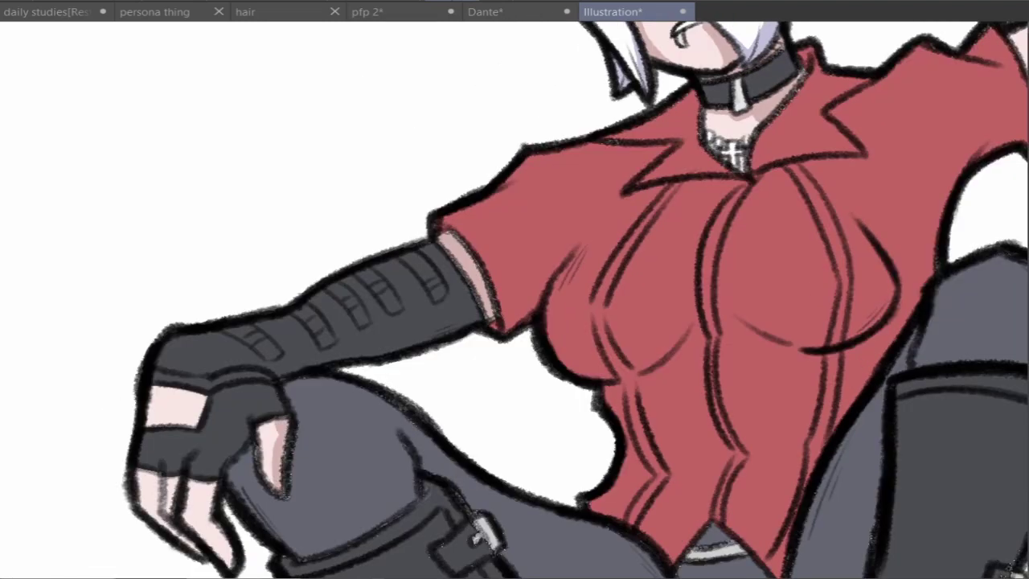
scroll(514, 300, up, 1)
drag(514, 241, 375, 533)
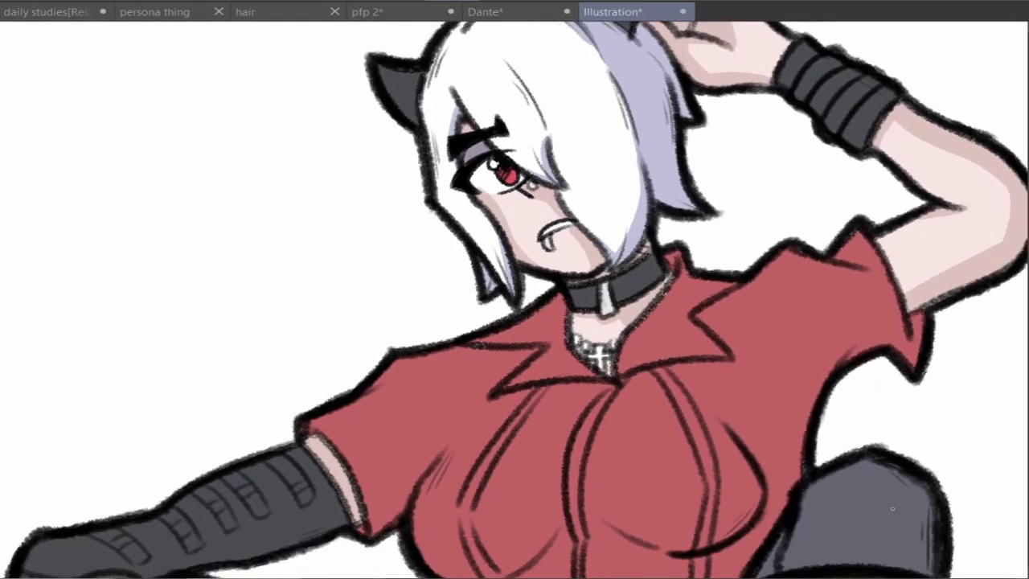
Paint dark navy shadows on the choker and along the underside of the resting arm's long sleeve
scroll(514, 300, up, 1)
drag(515, 322, 607, 117)
drag(225, 366, 438, 315)
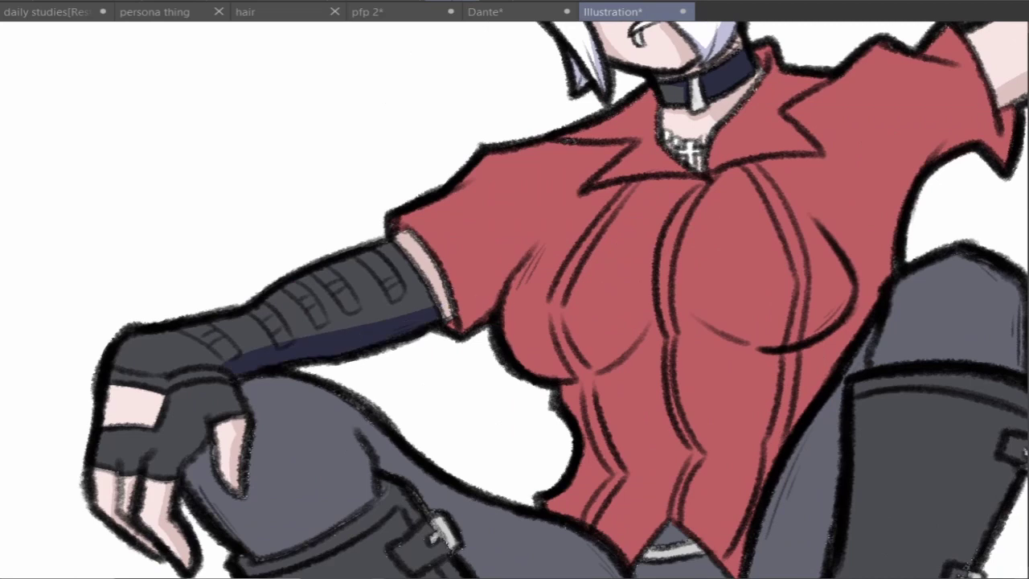
key(ctrl+z)
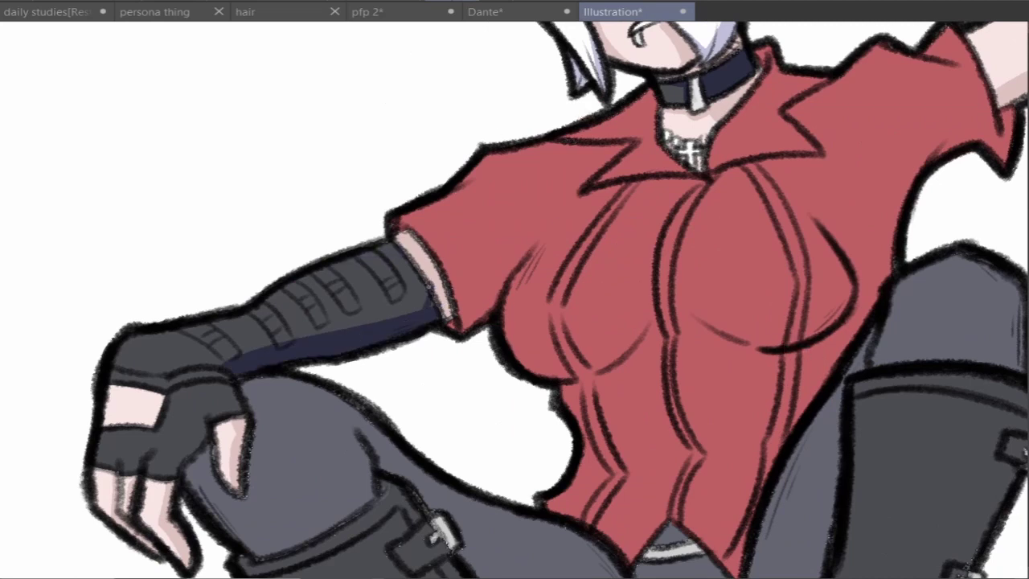
mouse_move(515, 322)
mouse_down()
mouse_move(531, 289)
mouse_move(595, 258)
mouse_up()
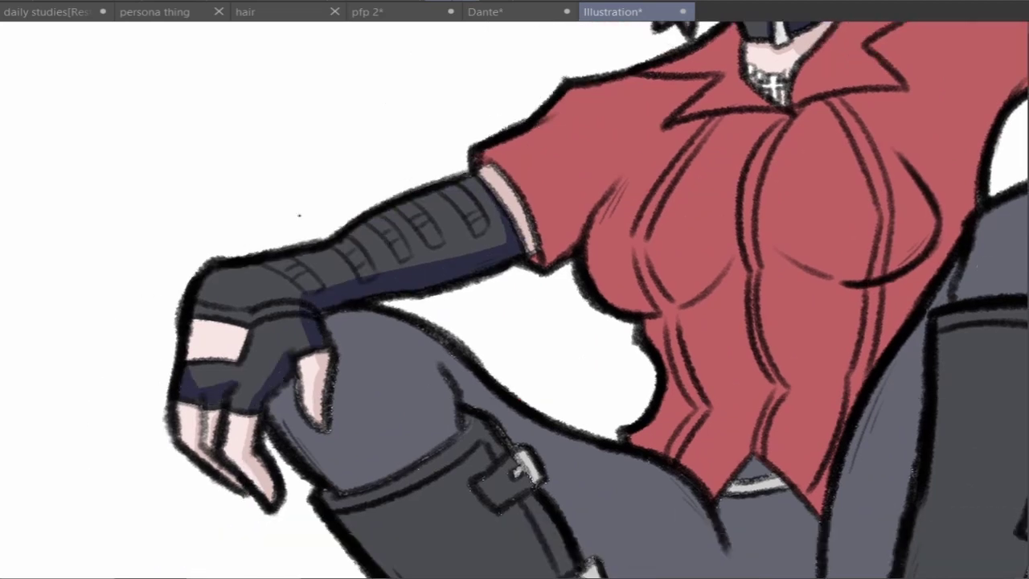
Paint dark navy shadows on the fingerless glove and along the buckled edges of both boots, and soften their tone
drag(299, 215, 592, 185)
drag(530, 201, 414, 533)
drag(450, 241, 595, 468)
mouse_move(828, 343)
mouse_down()
mouse_move(828, 158)
mouse_move(756, 286)
mouse_move(724, 389)
mouse_up()
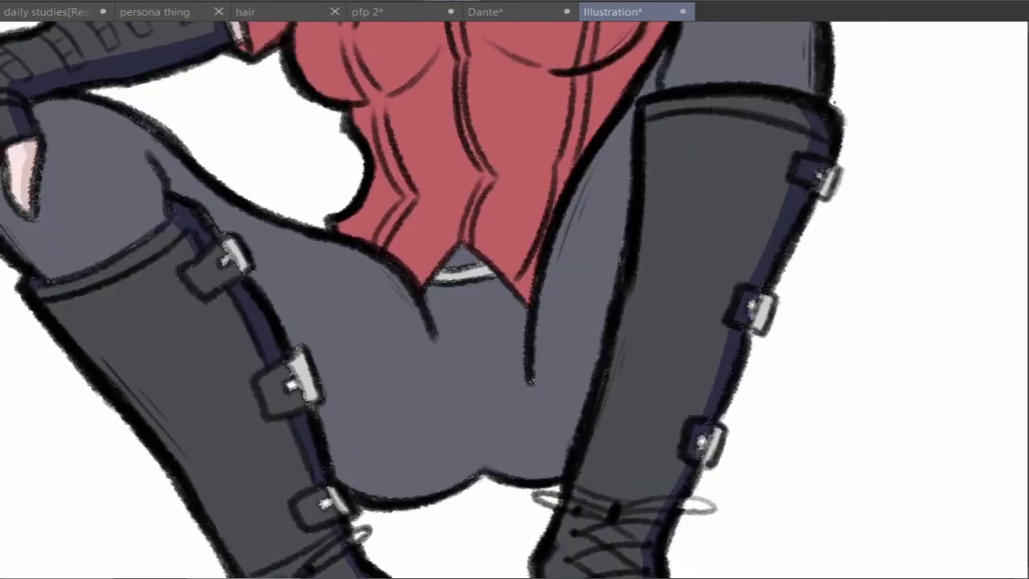
scroll(515, 300, down, 3)
drag(919, 424, 938, 217)
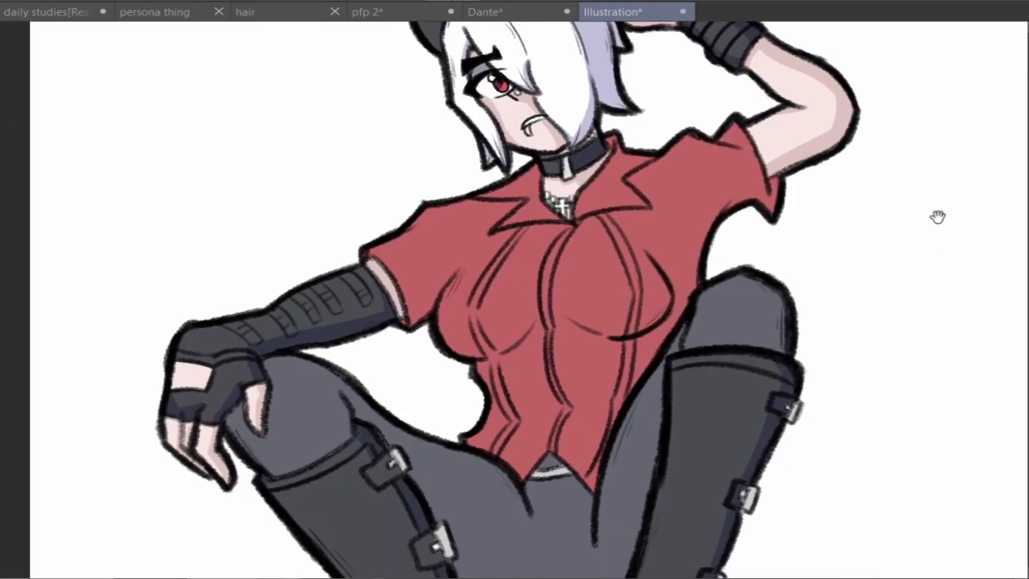
scroll(939, 217, down, 2)
Paint dark maroon shadows on the shirt's collar, raised sleeve and armpit side, and fill the area under the chest
scroll(938, 217, up, 4)
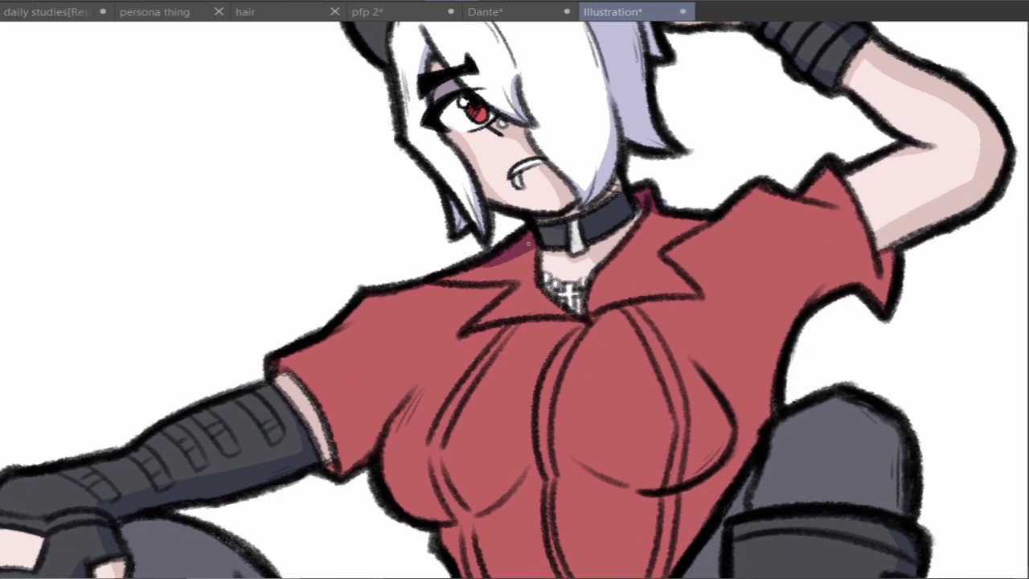
drag(812, 173, 876, 305)
drag(852, 209, 872, 265)
mouse_move(868, 266)
mouse_down()
mouse_move(877, 221)
mouse_move(771, 369)
mouse_up()
drag(771, 369, 776, 340)
drag(406, 426, 748, 364)
drag(559, 401, 410, 425)
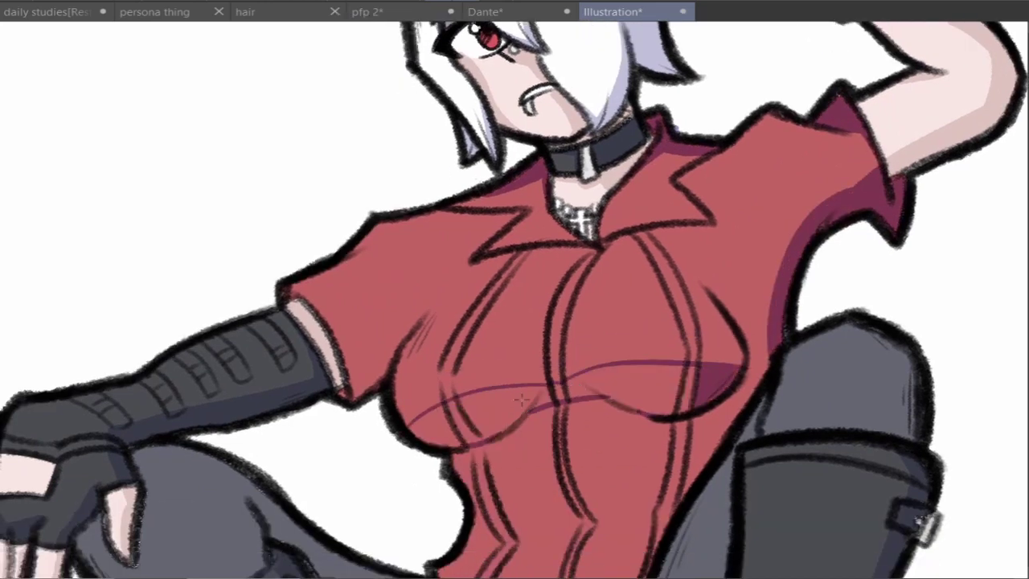
mouse_move(406, 378)
mouse_down()
mouse_move(683, 354)
mouse_move(734, 309)
mouse_up()
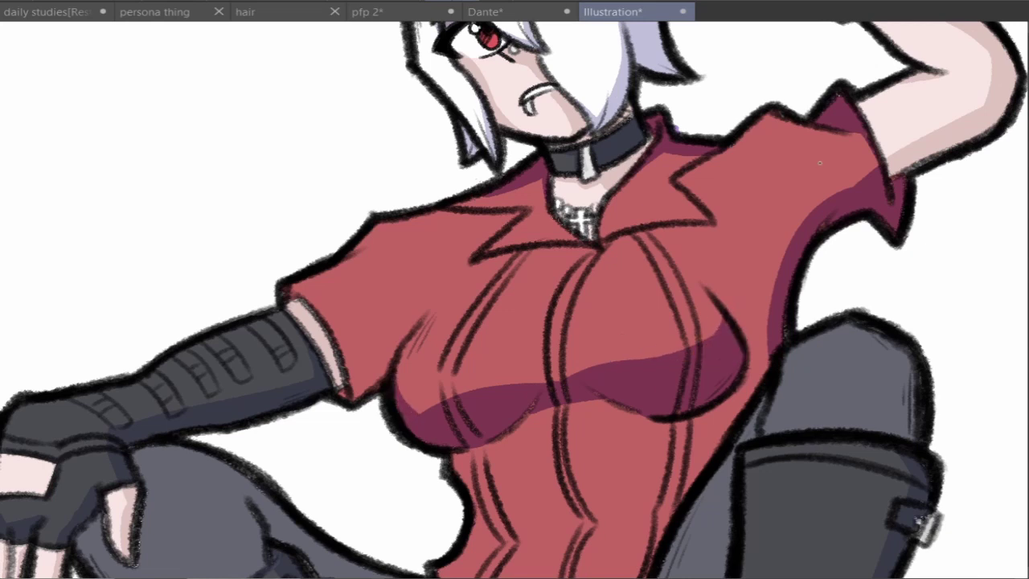
Extend the maroon shirt shadow down the torso's side and waist, and lighten the shirt shadows to a softer red
scroll(458, 423, down, 2)
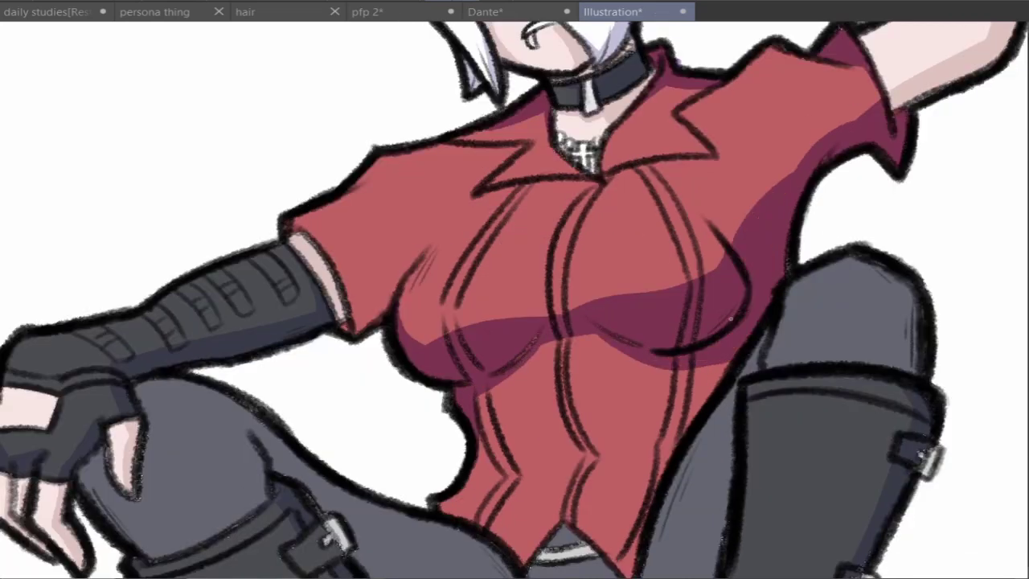
scroll(708, 386, down, 1)
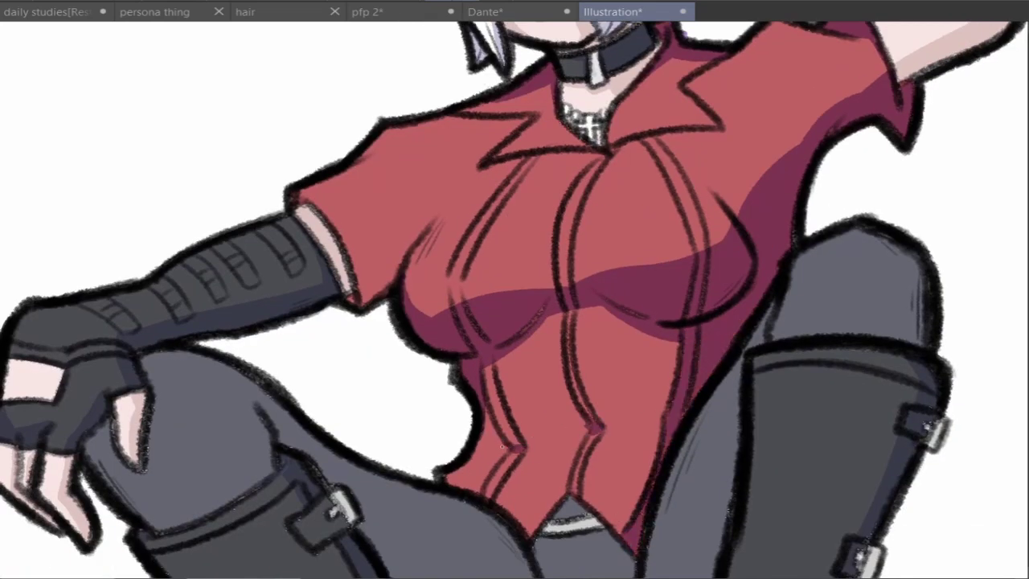
scroll(827, 265, up, 2)
scroll(827, 265, up, 2)
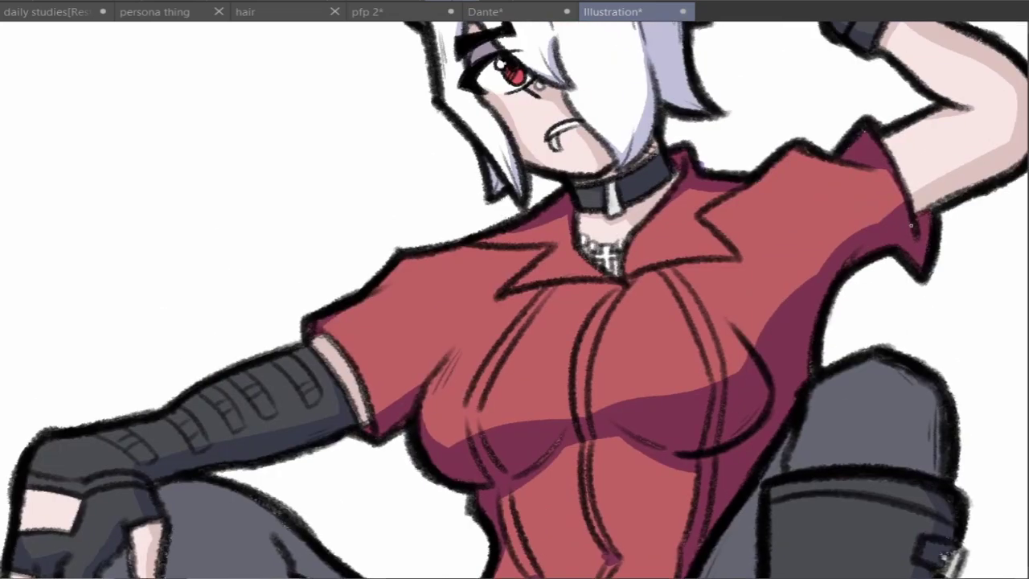
key(ctrl+minus)
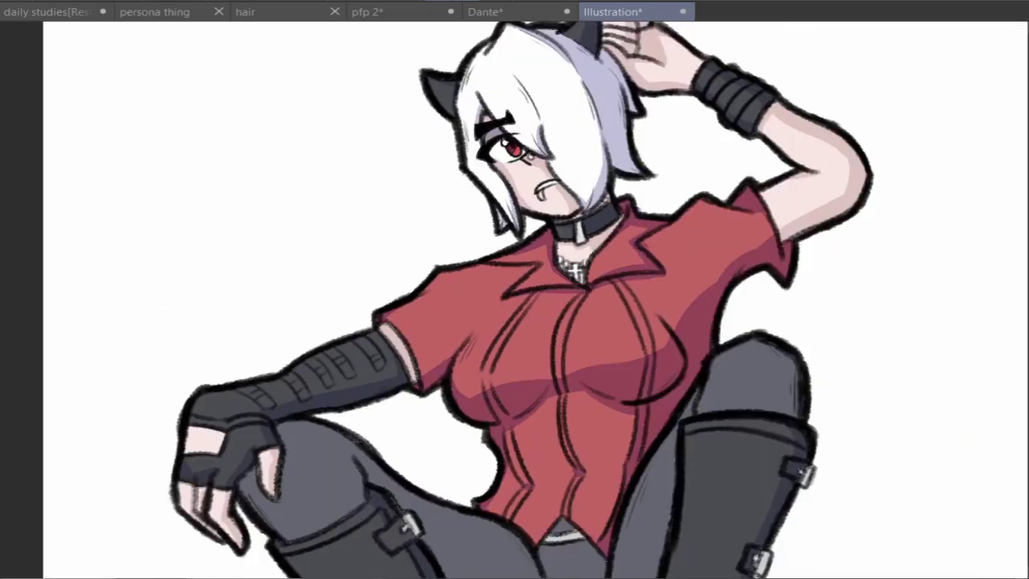
Outline and fill a navy shadow across the trousers' crotch and inner thighs, continuing beside the upright boot
scroll(935, 457, up, 1)
scroll(935, 458, down, 3)
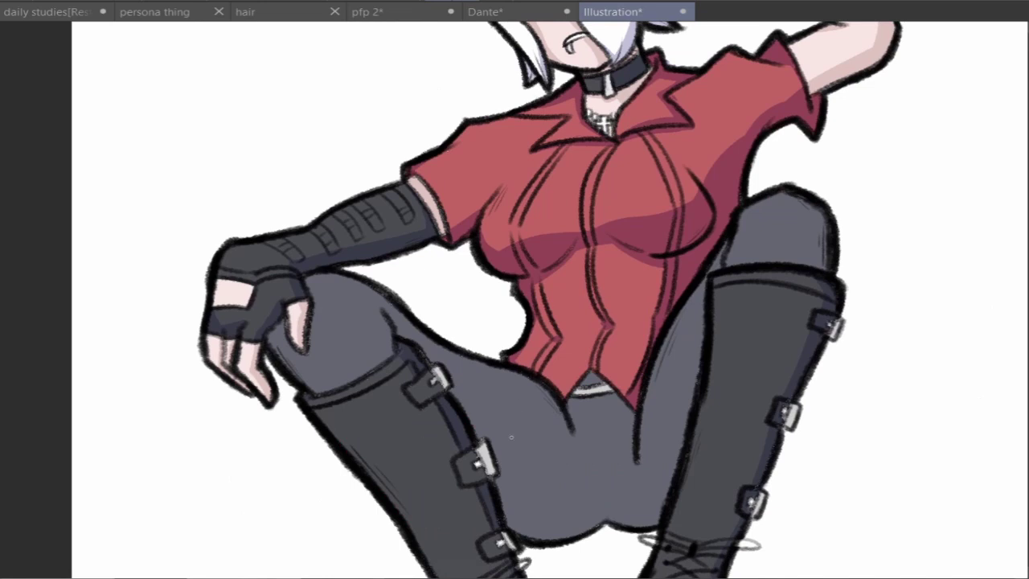
scroll(622, 387, down, 2)
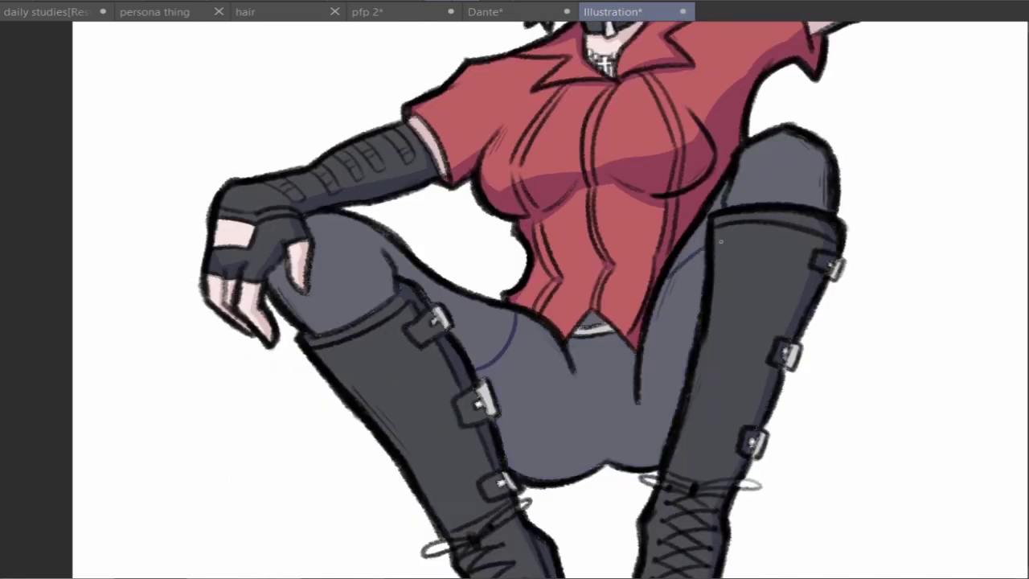
mouse_move(720, 242)
mouse_down()
mouse_move(726, 278)
mouse_move(674, 400)
mouse_up()
key(ctrl+z)
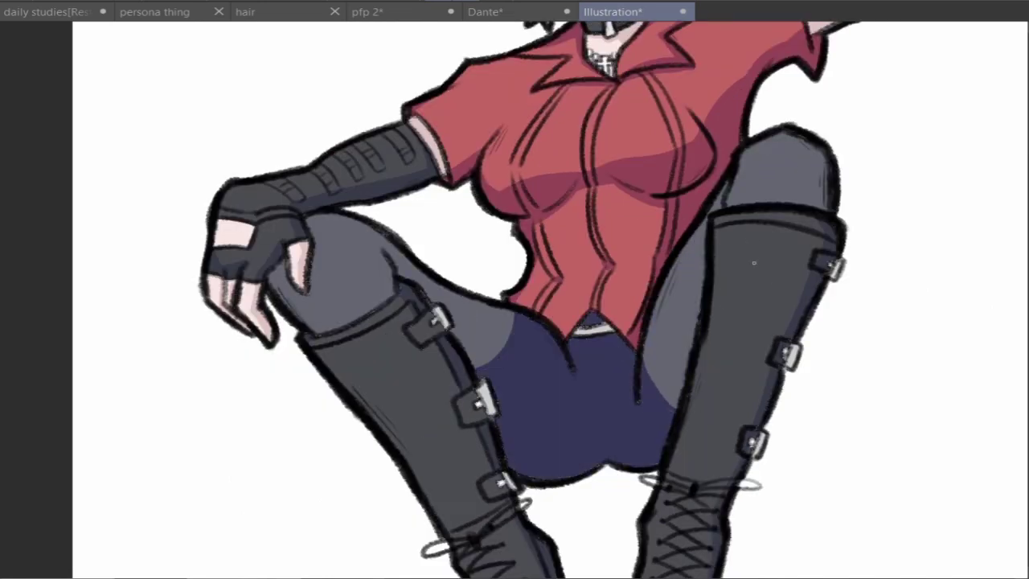
drag(711, 239, 660, 388)
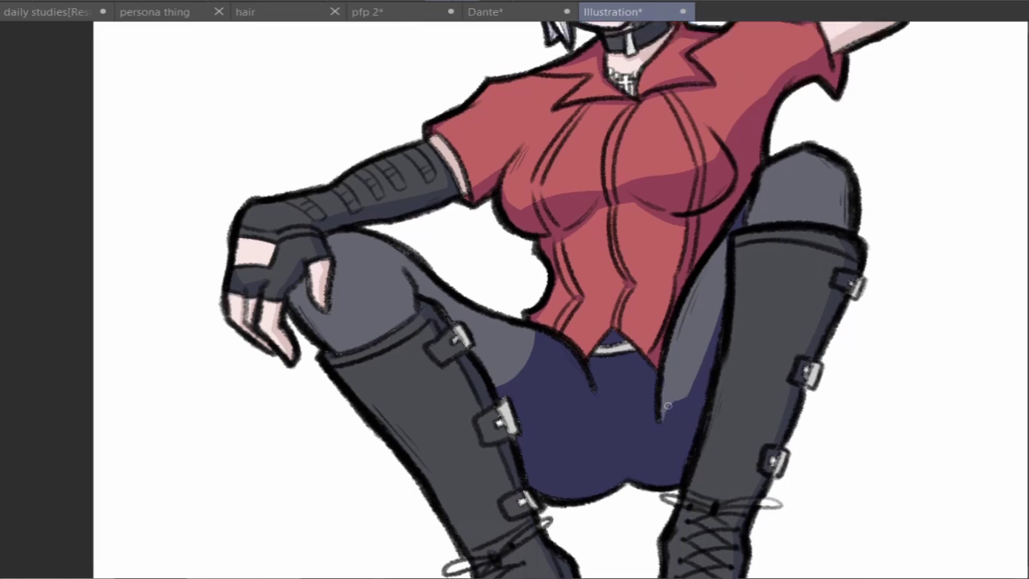
Shade the trousers around both knees in softened navy and paint a dark red shadow across the shirt's lower hem
drag(439, 289, 451, 293)
mouse_move(309, 283)
mouse_down()
mouse_move(325, 338)
mouse_move(336, 299)
mouse_up()
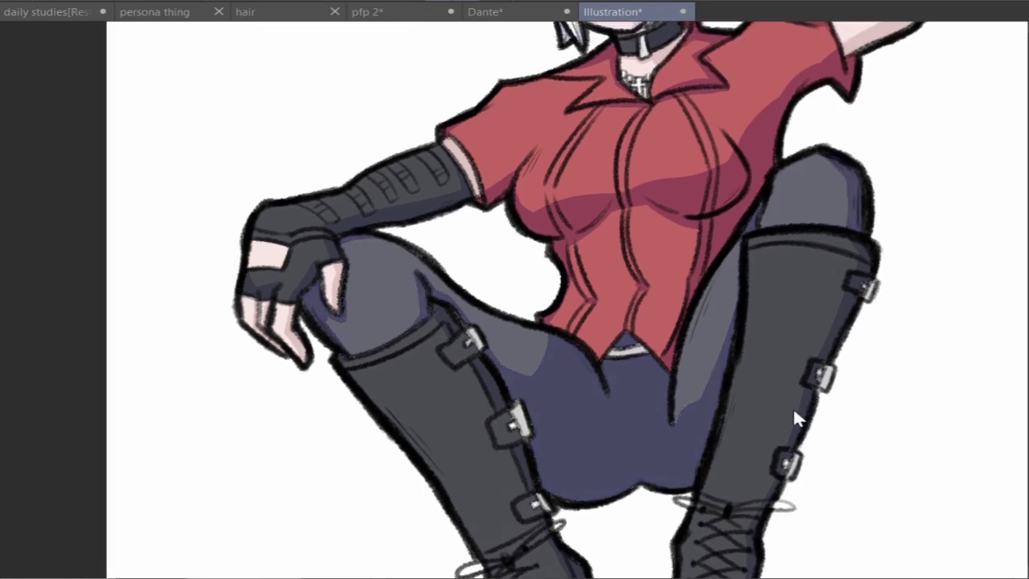
scroll(793, 413, up, 1)
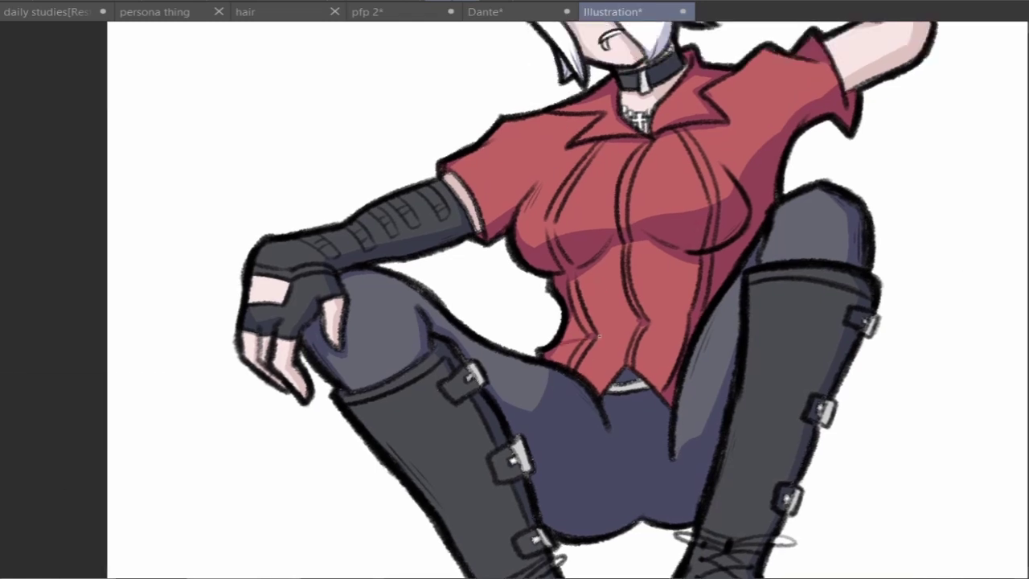
drag(599, 336, 644, 325)
scroll(893, 162, up, 3)
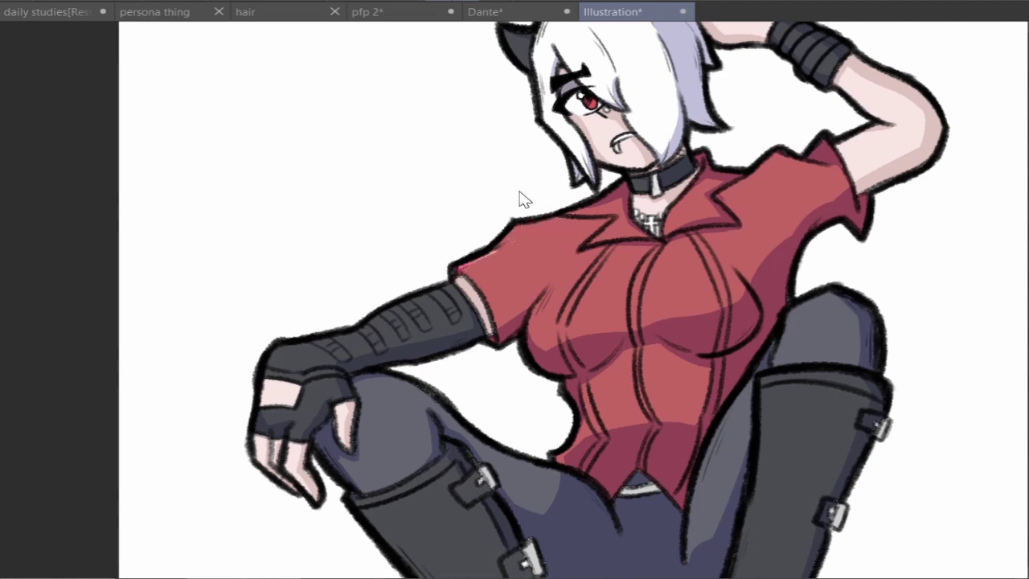
Add thin highlight strokes to the shirt's shoulder, the glove's wrist and the outer edges of both boots
scroll(537, 299, up, 2)
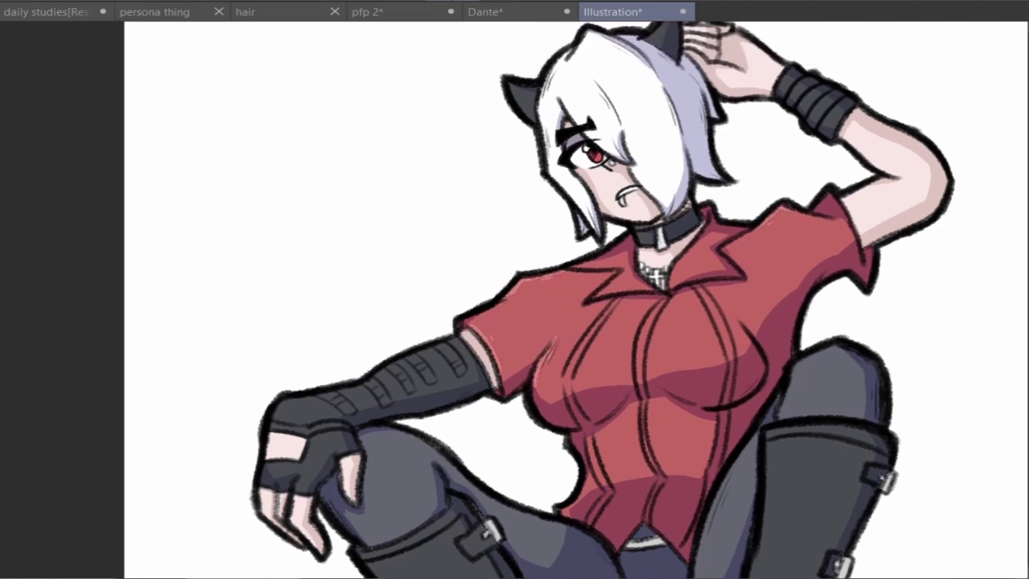
scroll(563, 305, down, 2)
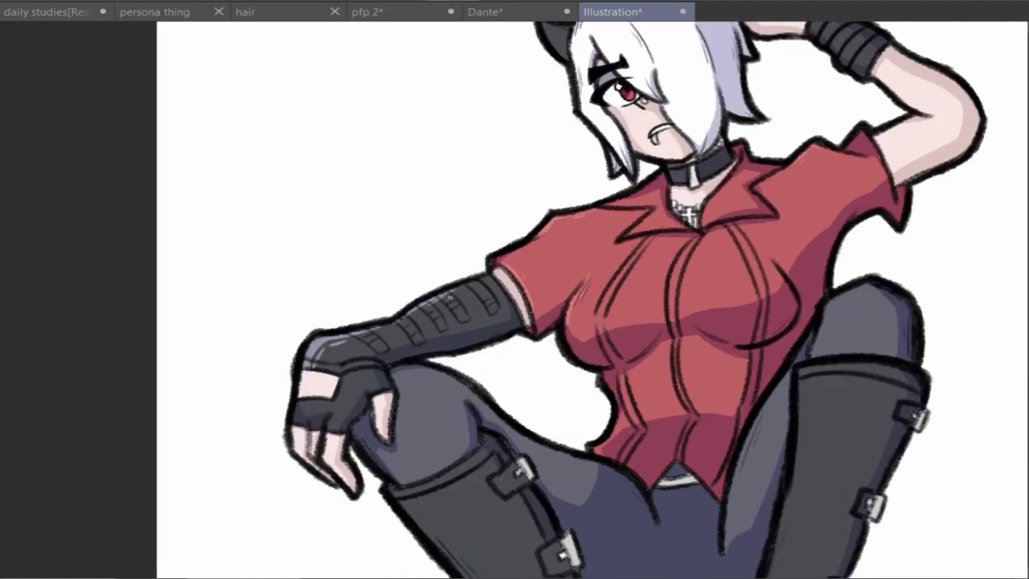
scroll(446, 281, down, 5)
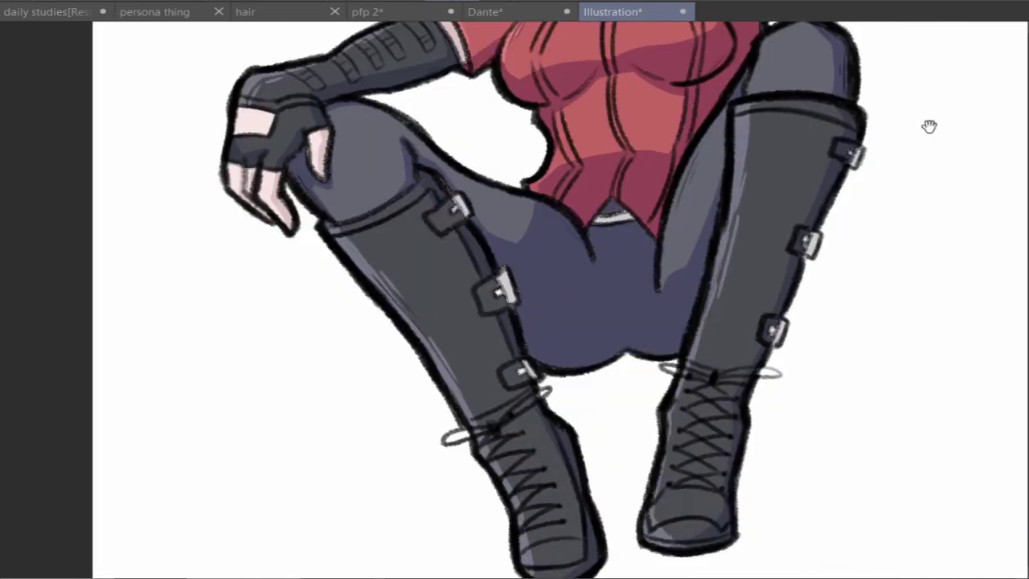
drag(929, 127, 939, 496)
scroll(932, 386, down, 3)
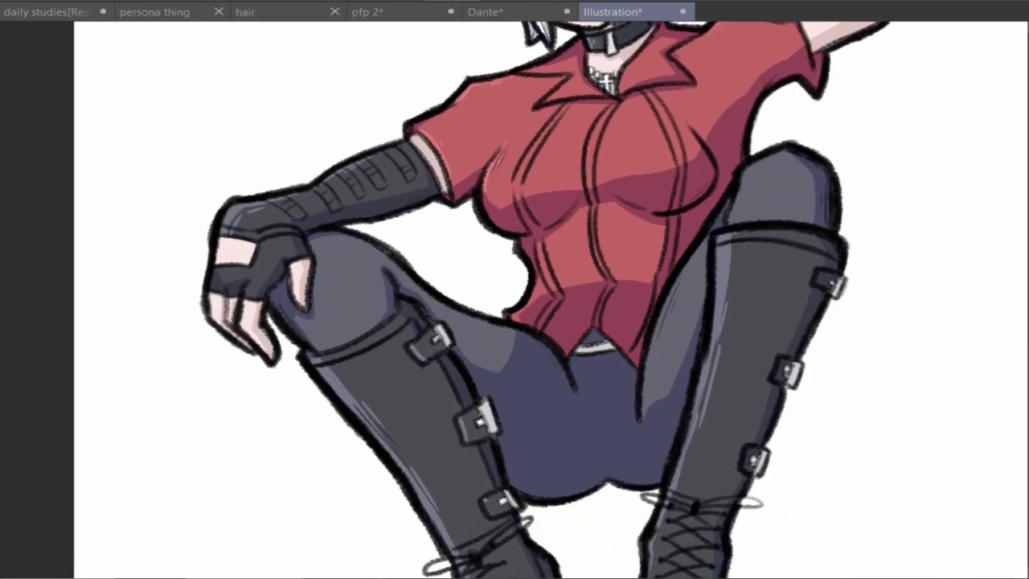
Add bluish shading accents to the belt, choker, horns and white of the eye
scroll(931, 407, up, 3)
scroll(956, 391, down, 2)
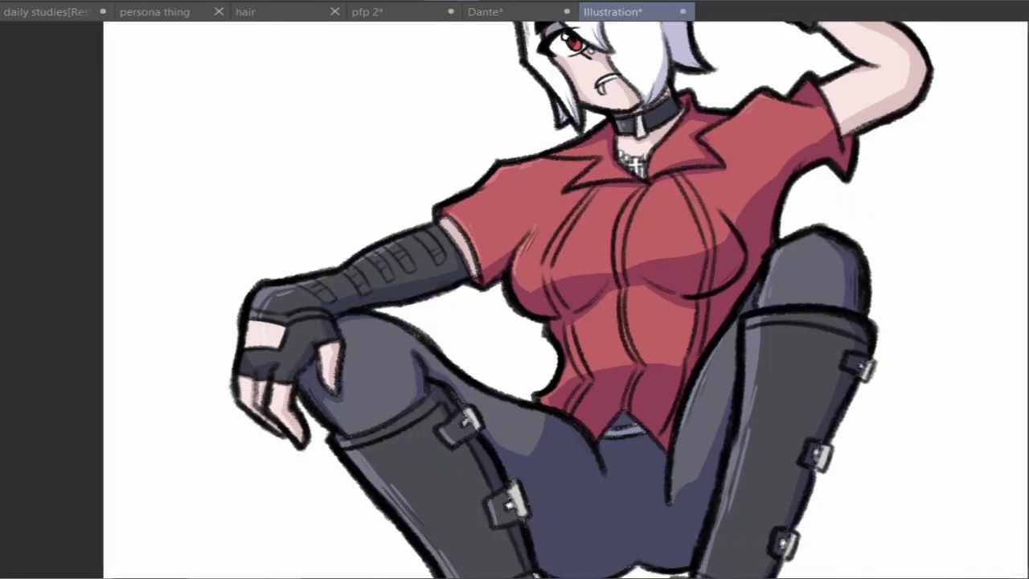
scroll(588, 61, up, 3)
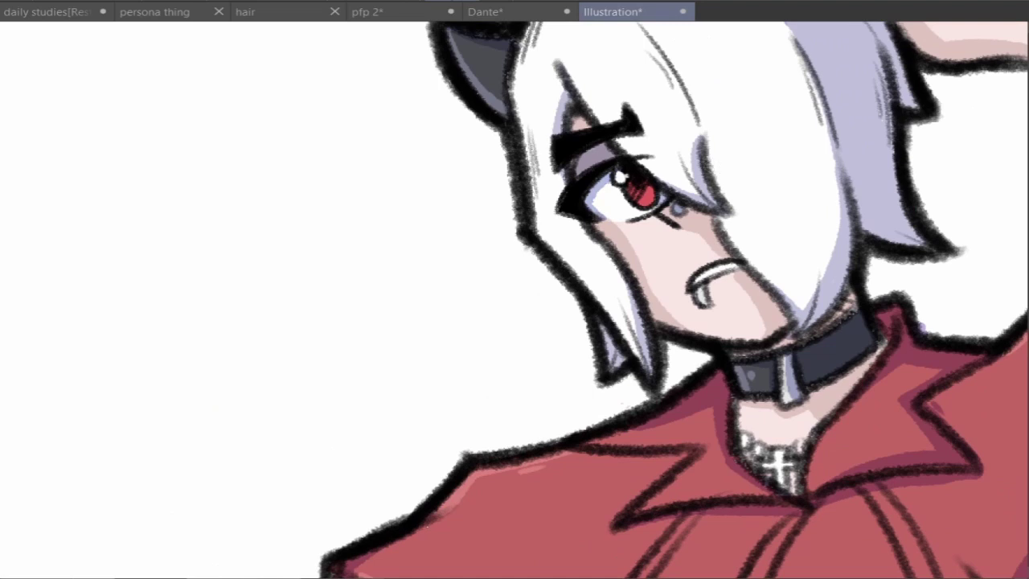
scroll(976, 322, down, 3)
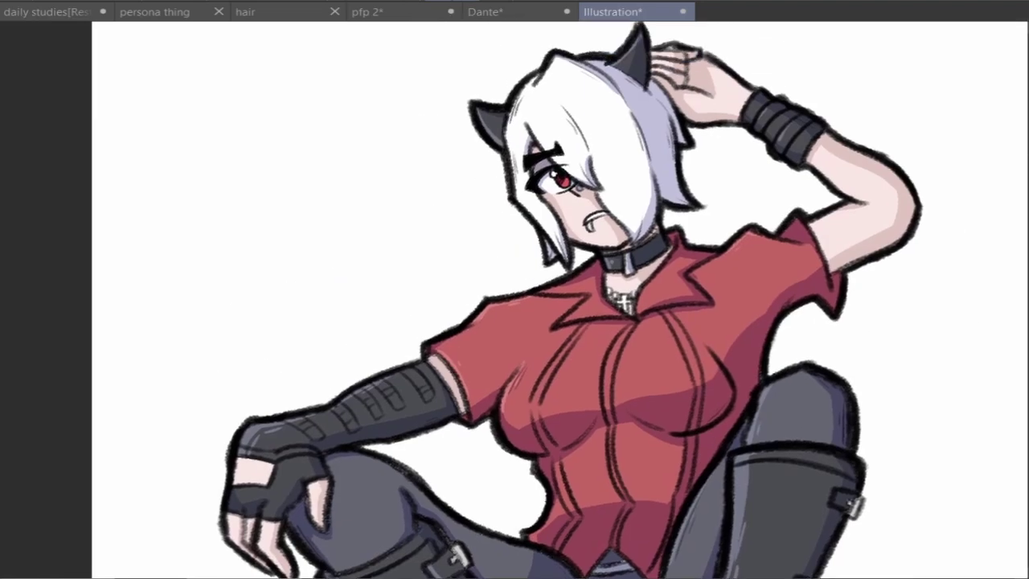
scroll(954, 345, down, 2)
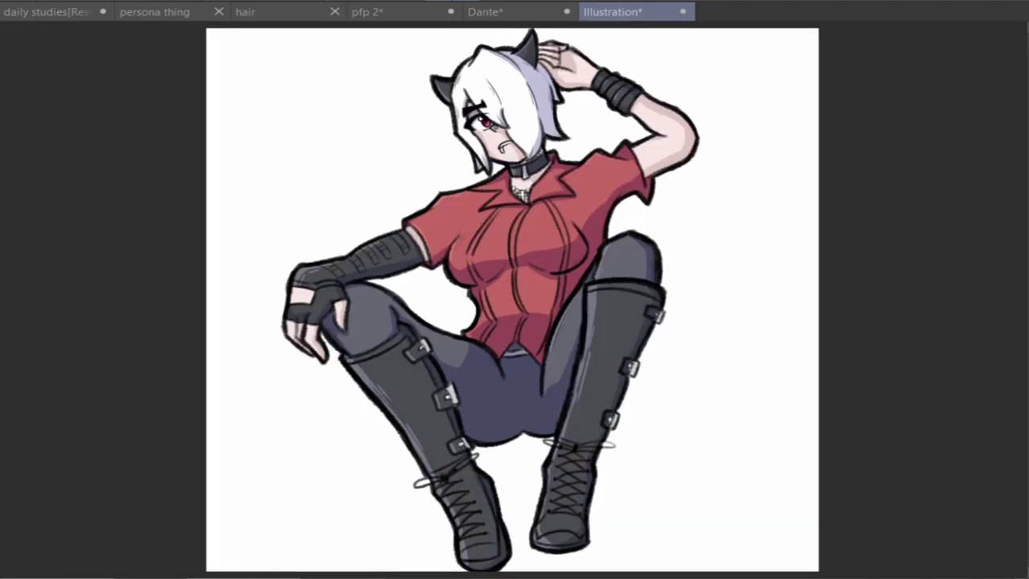
Try a rounded purple rectangle as a backdrop behind the character's legs
mouse_move(386, 379)
mouse_down()
mouse_move(691, 453)
mouse_move(726, 395)
mouse_move(722, 420)
mouse_move(531, 422)
mouse_up()
drag(378, 346, 413, 517)
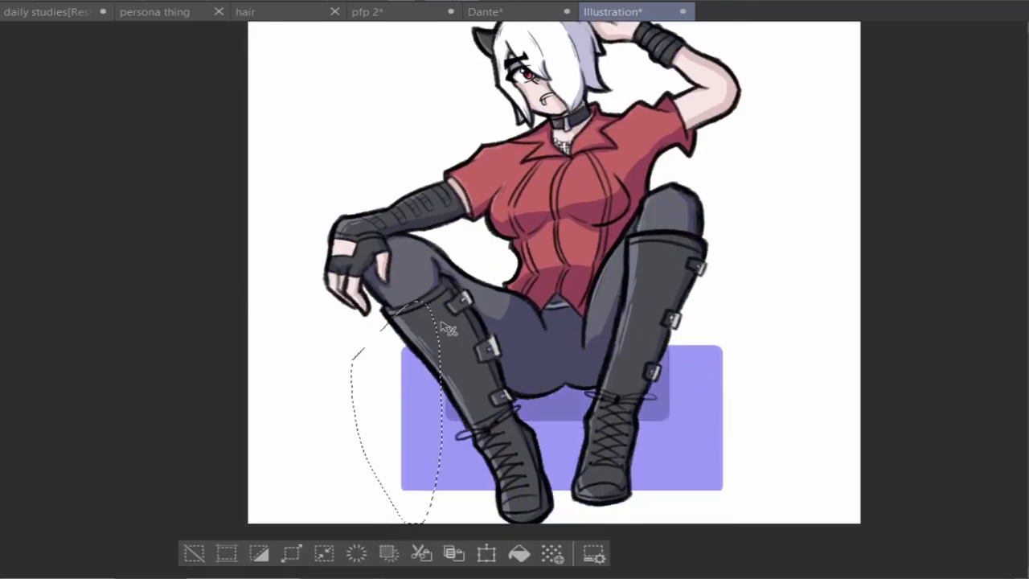
drag(731, 345, 707, 492)
drag(844, 320, 850, 362)
mouse_move(372, 470)
mouse_down()
mouse_move(420, 549)
mouse_move(380, 450)
mouse_up()
click(261, 513)
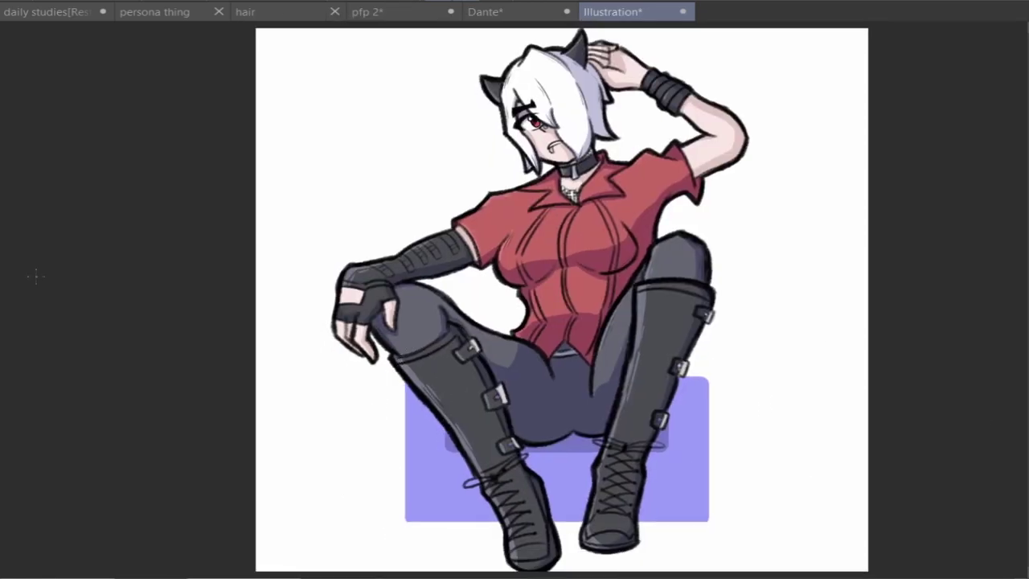
Try a rounded yellow rectangle framed by a larger pale pink one as a backdrop behind the upper body
drag(391, 75, 726, 322)
click(718, 236)
drag(719, 236, 722, 262)
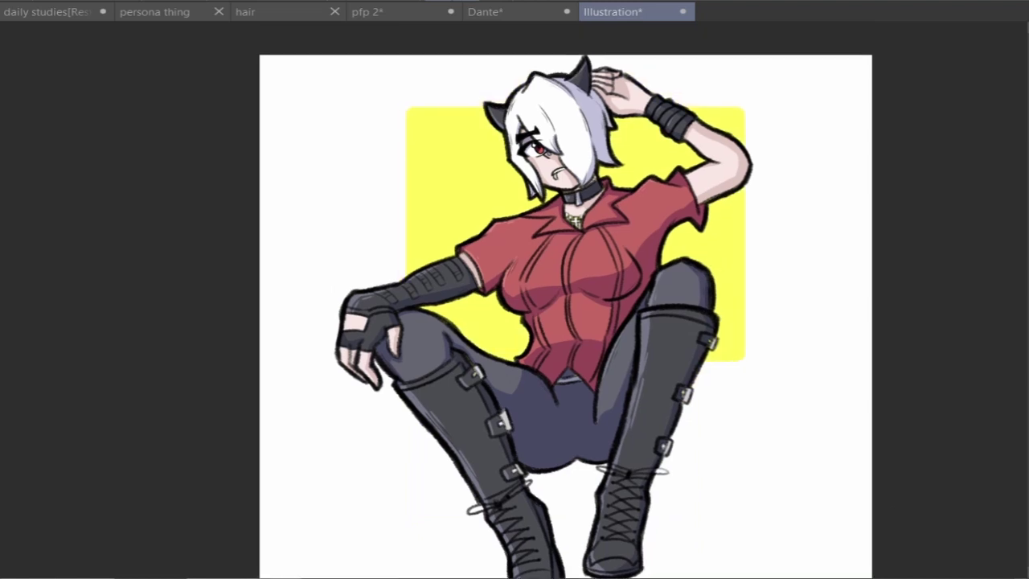
drag(388, 93, 762, 378)
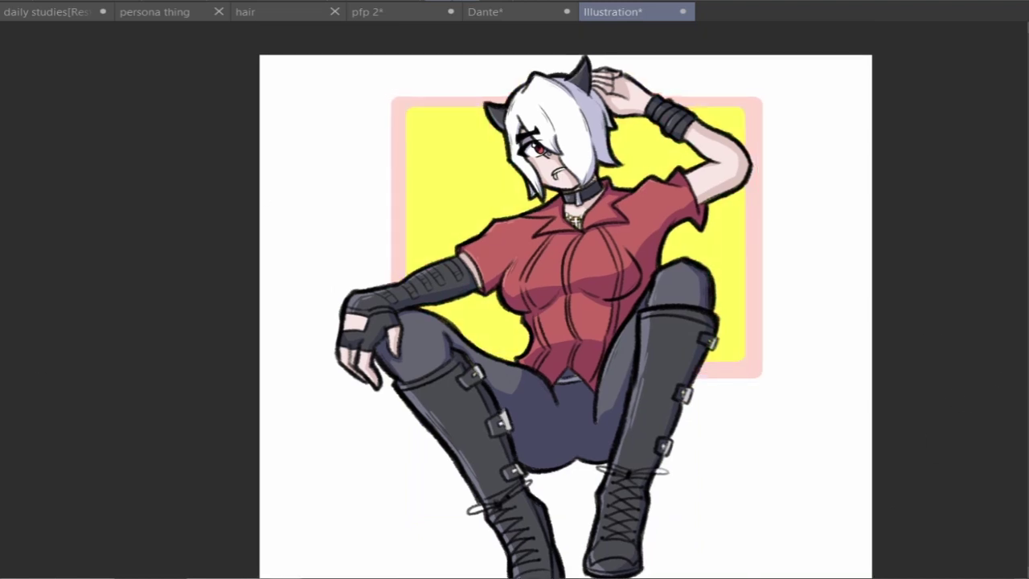
click(46, 288)
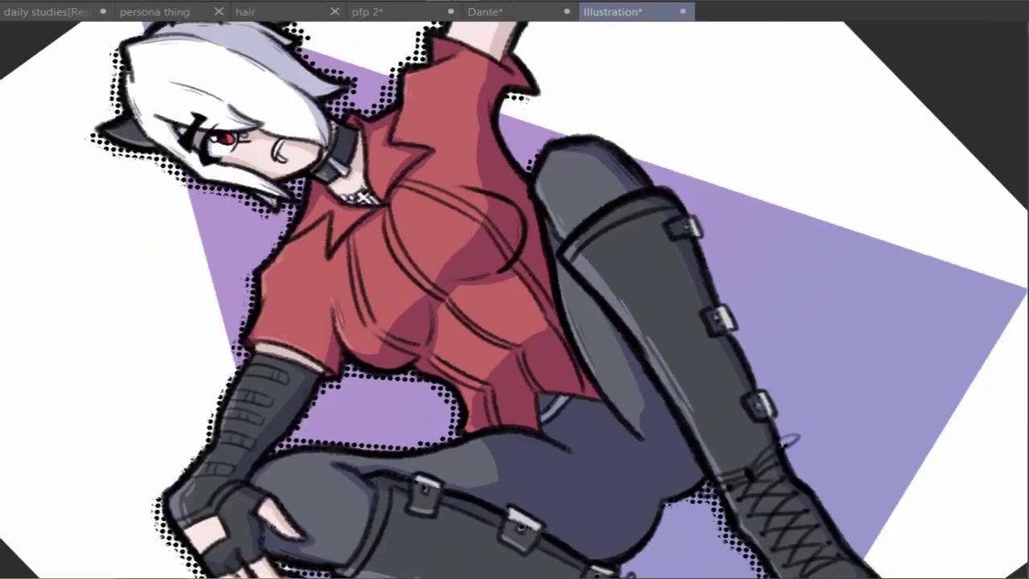
Sign the artwork with the artist's handle beside the upright boot and decorate it with a curved line and hatched strokes
mouse_move(632, 193)
mouse_down()
mouse_move(636, 245)
mouse_move(808, 241)
mouse_up()
drag(607, 237, 836, 189)
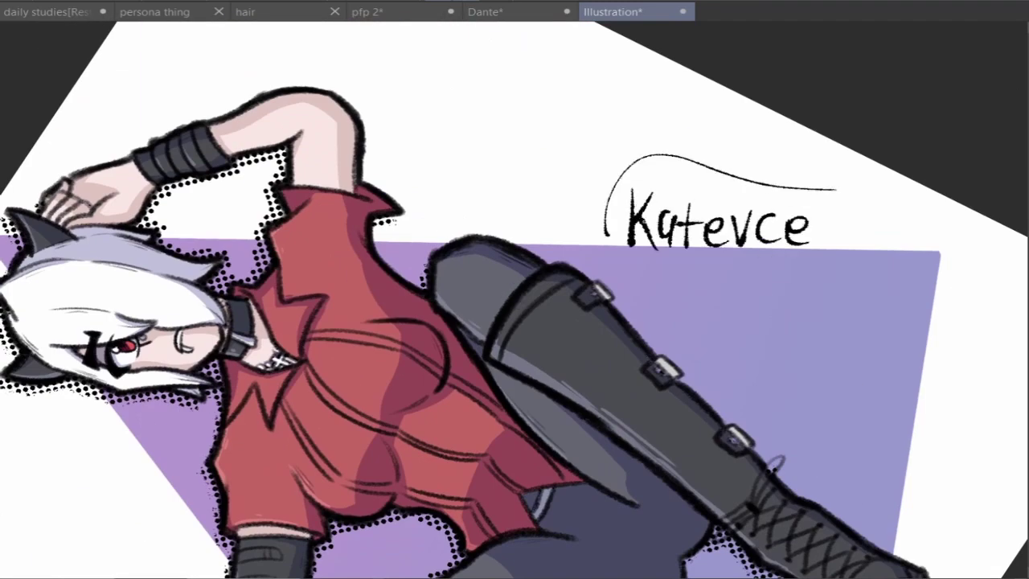
key(ctrl+z)
drag(692, 205, 800, 178)
mouse_move(658, 169)
mouse_down()
mouse_move(746, 201)
mouse_move(712, 191)
mouse_up()
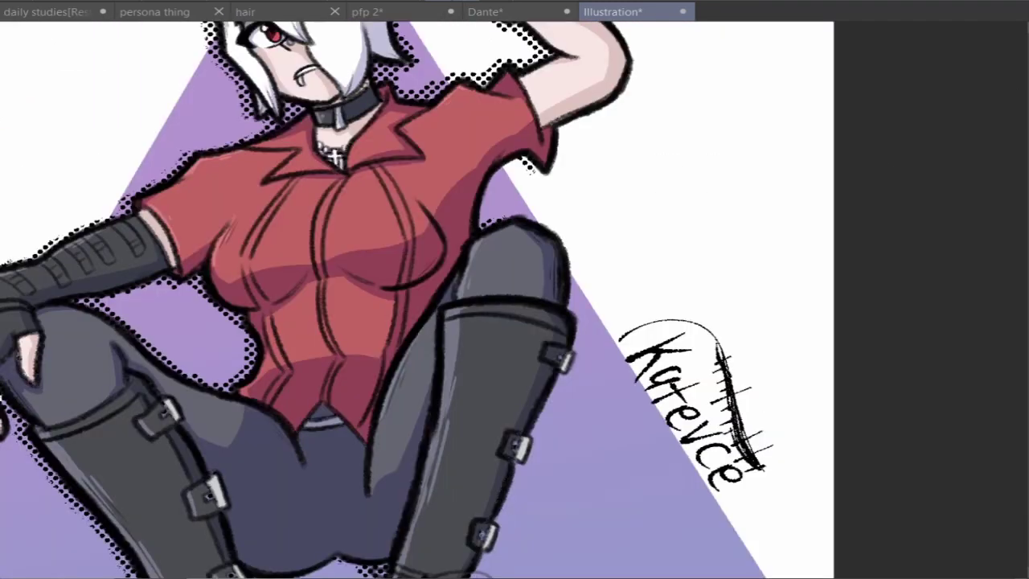
drag(730, 398, 751, 455)
drag(713, 338, 728, 377)
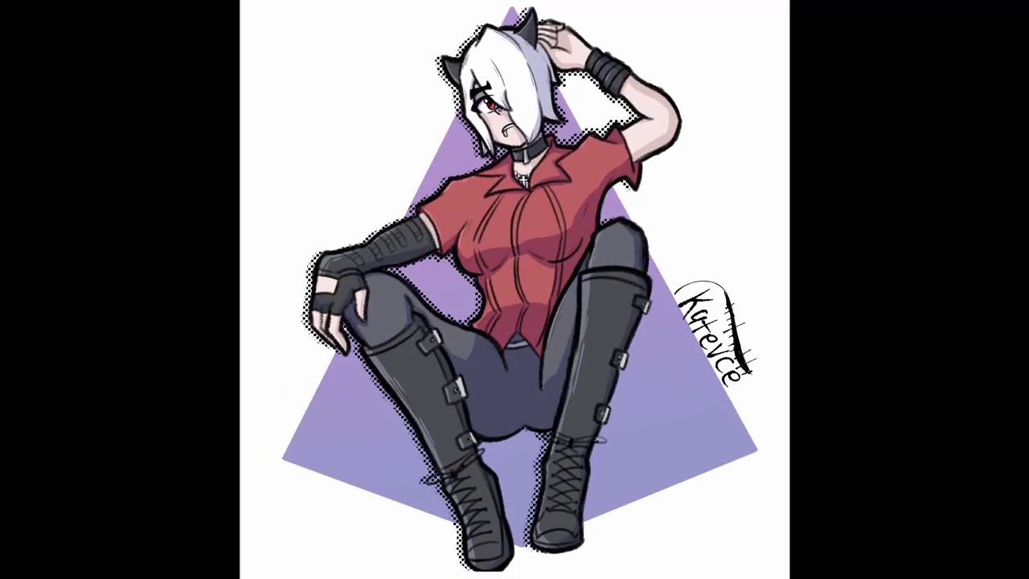